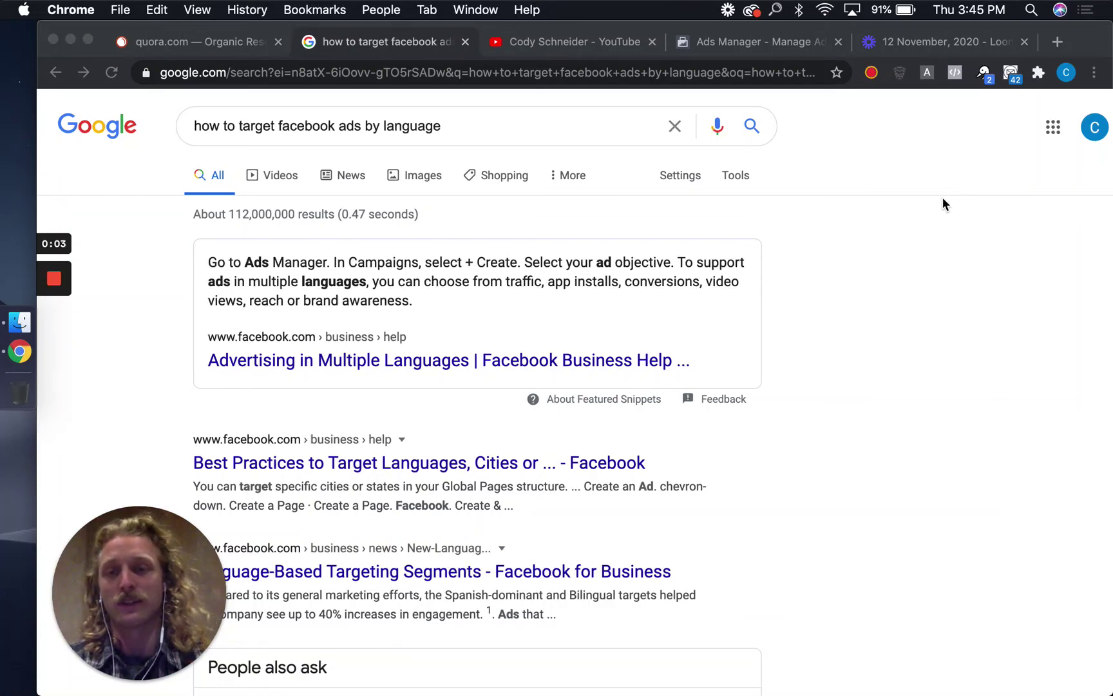
# Leave the Google results on language targeting and show the creator's YouTube channel tab.
pyautogui.click(547, 42)
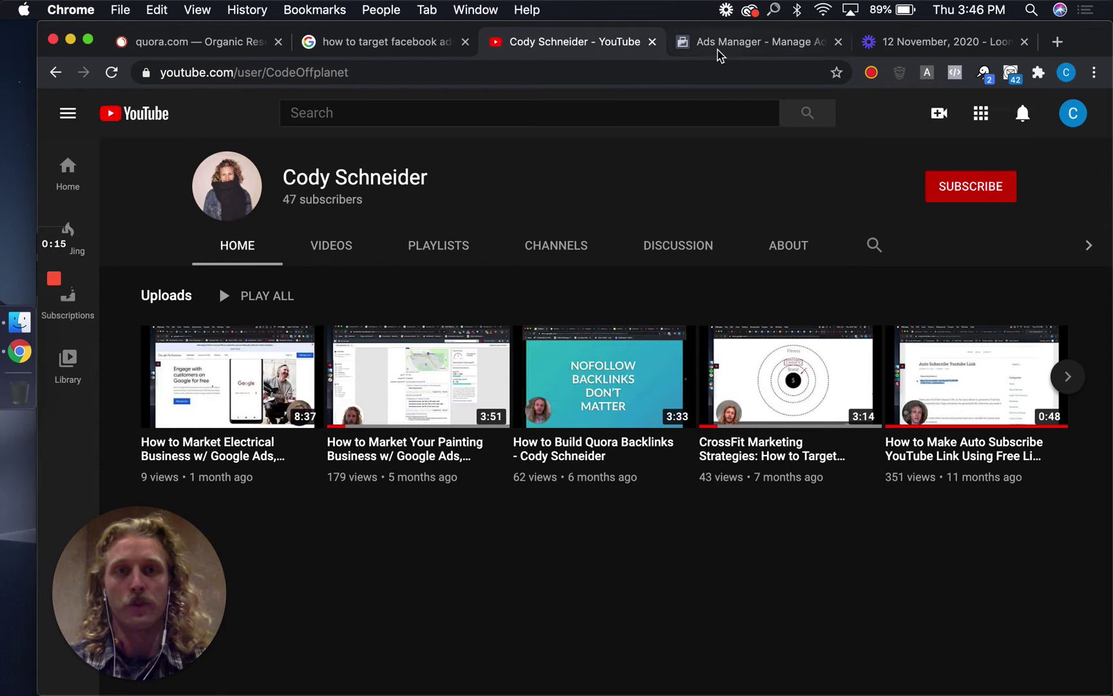
# In Ads Manager, show the Campaigns list of all 34 campaigns at /adsmanager/manage/.
pyautogui.click(718, 50)
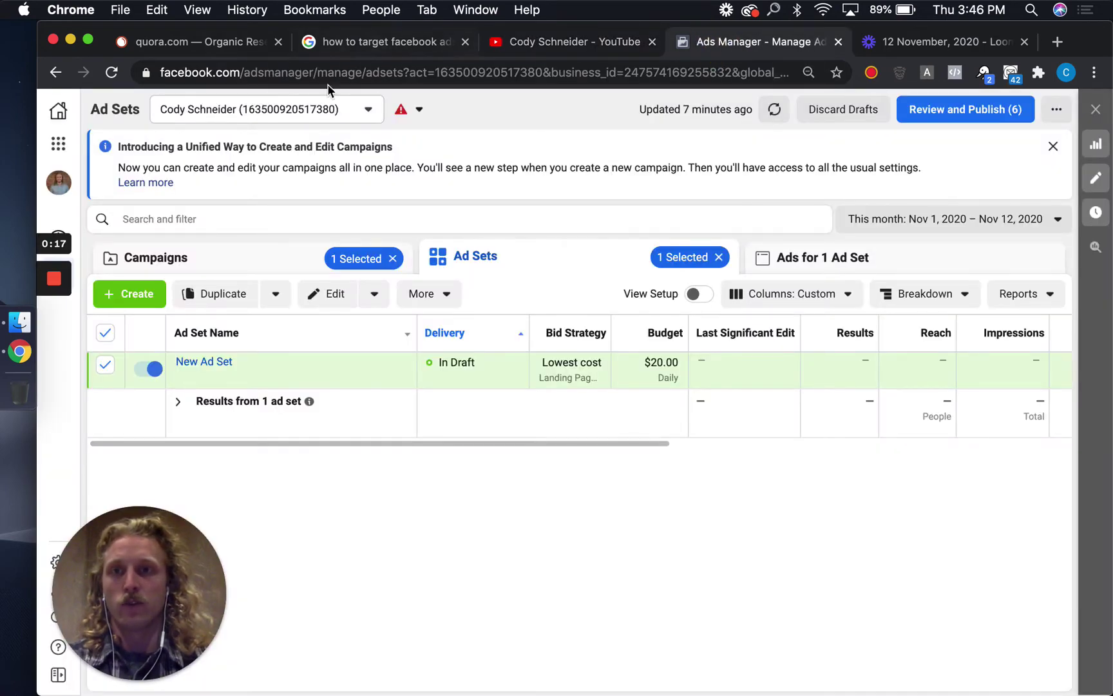
pyautogui.click(202, 72)
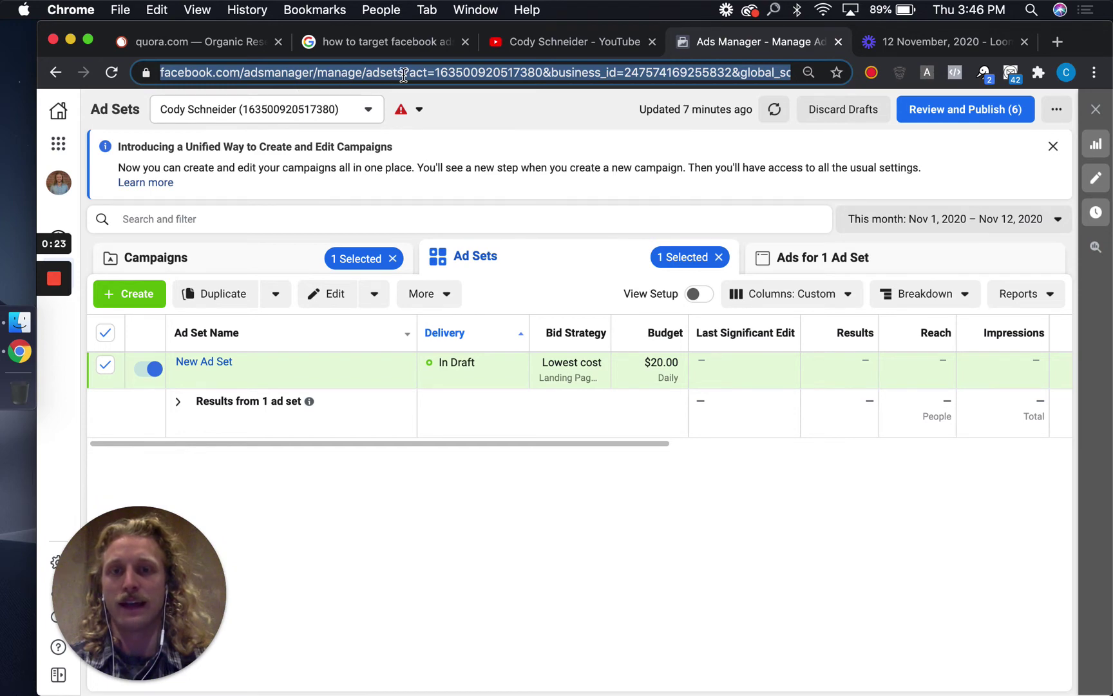
pyautogui.click(236, 267)
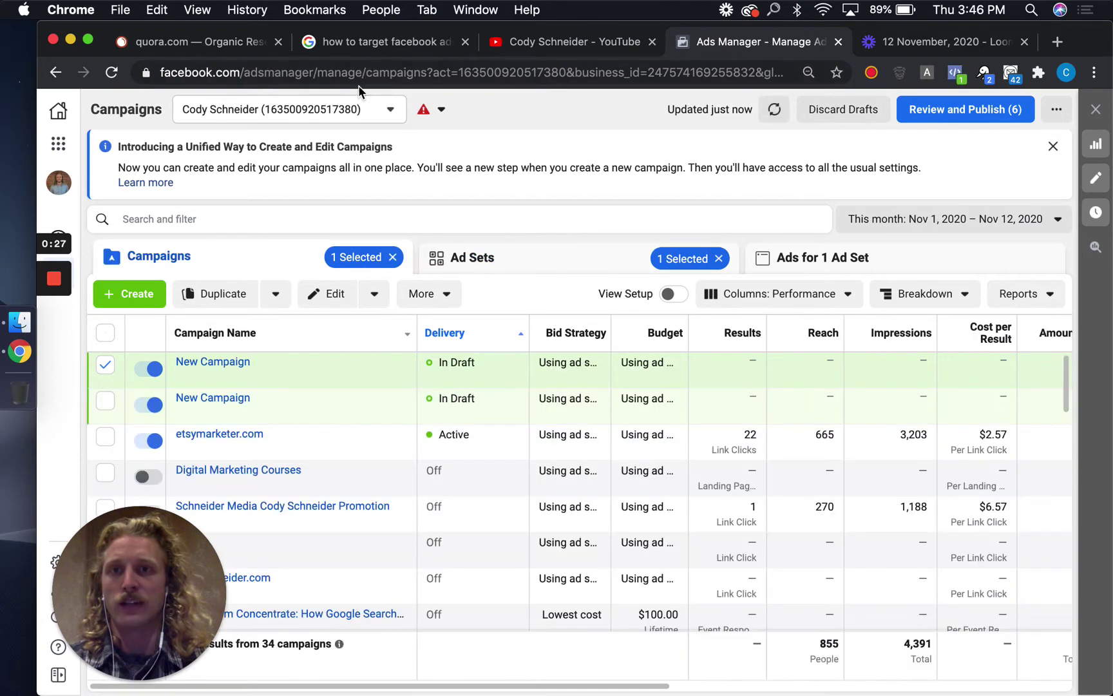
pyautogui.moveTo(368, 72); pyautogui.dragTo(414, 156)
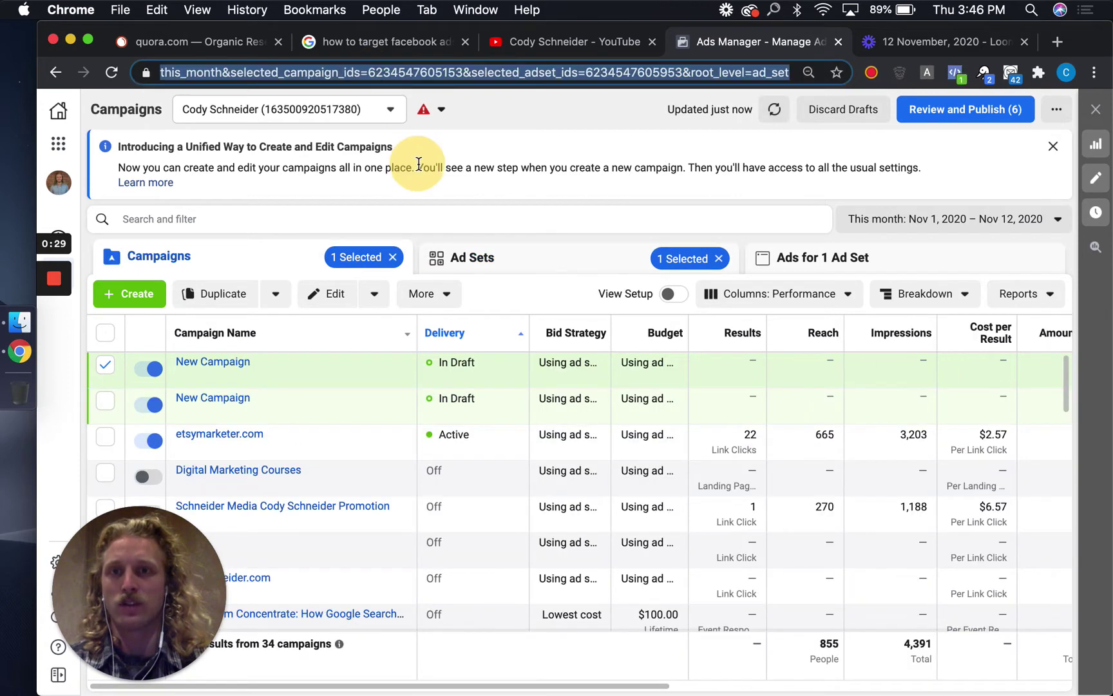
pyautogui.press('BackSpace')
pyautogui.click(968, 149)
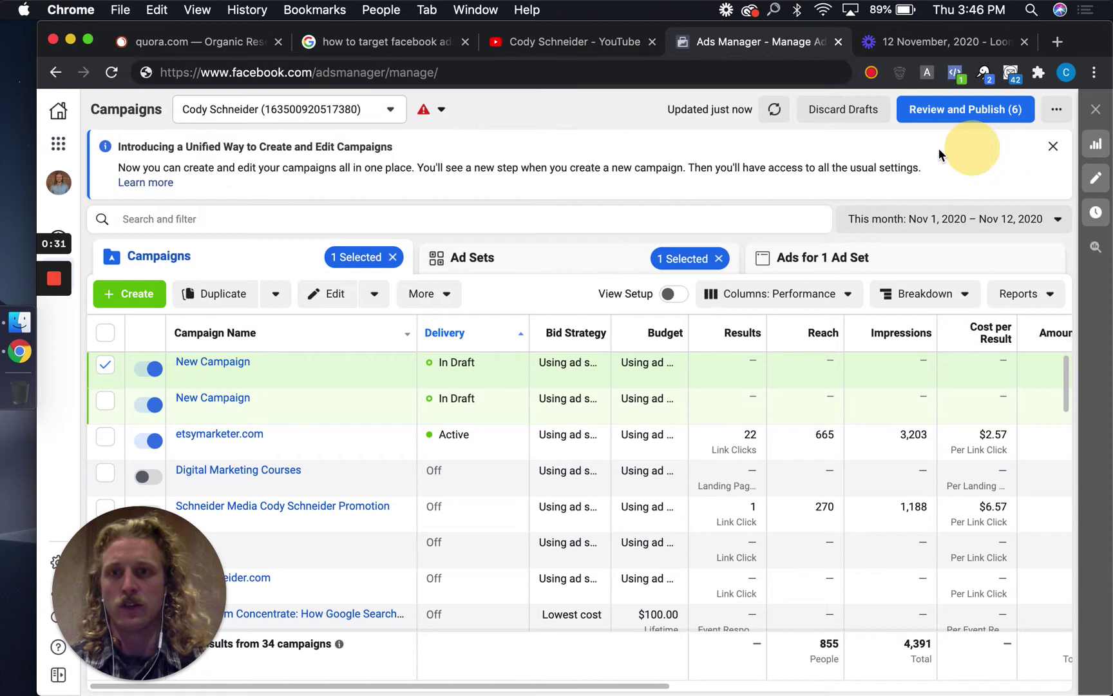
# Create a new draft campaign with the Traffic objective and Auction buying type.
pyautogui.click(145, 297)
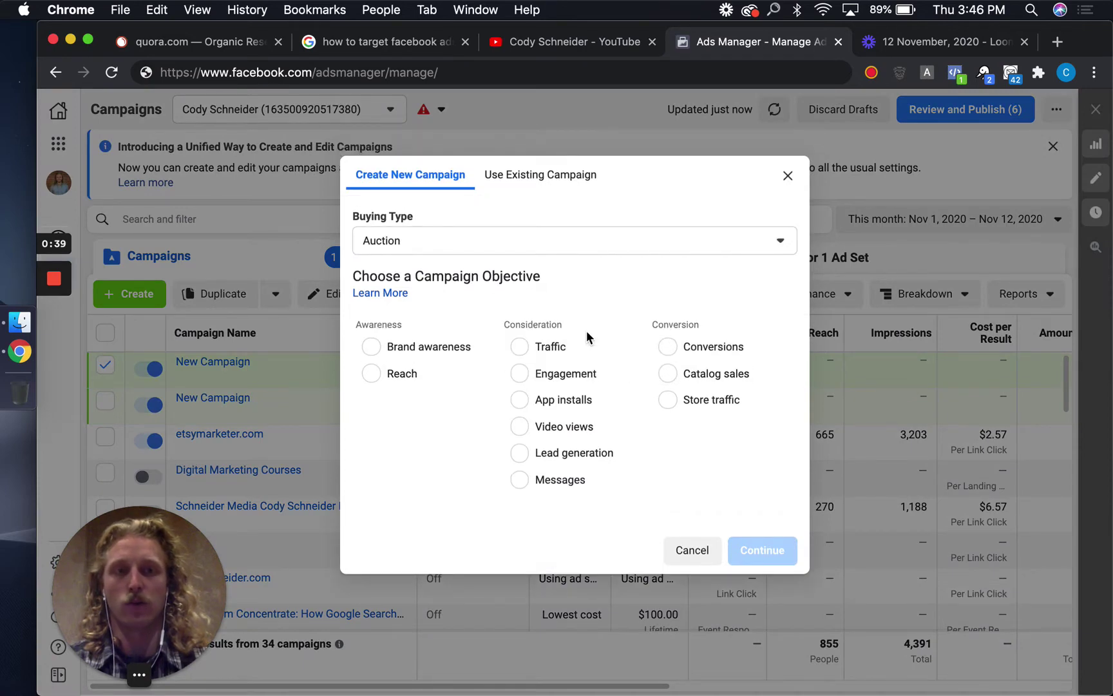
pyautogui.click(559, 354)
pyautogui.click(751, 646)
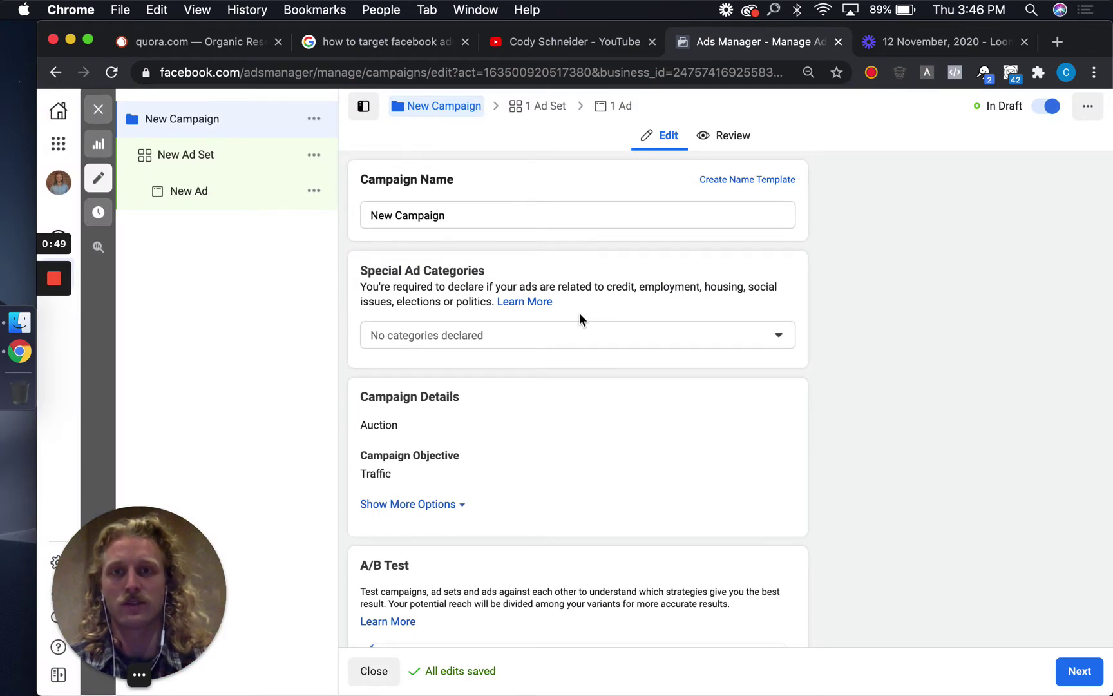
# Continue to the New Ad Set editor and scroll down to its Audience section.
pyautogui.scroll(-5, 472, 405)
pyautogui.click(1069, 677)
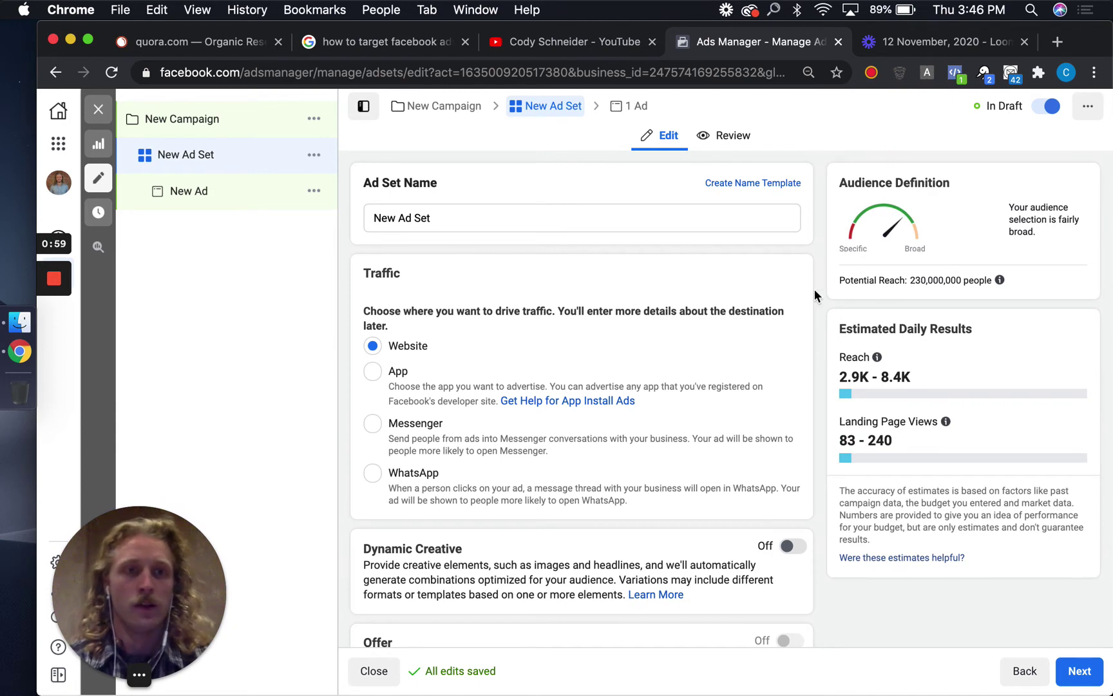
pyautogui.scroll(-10, 531, 412)
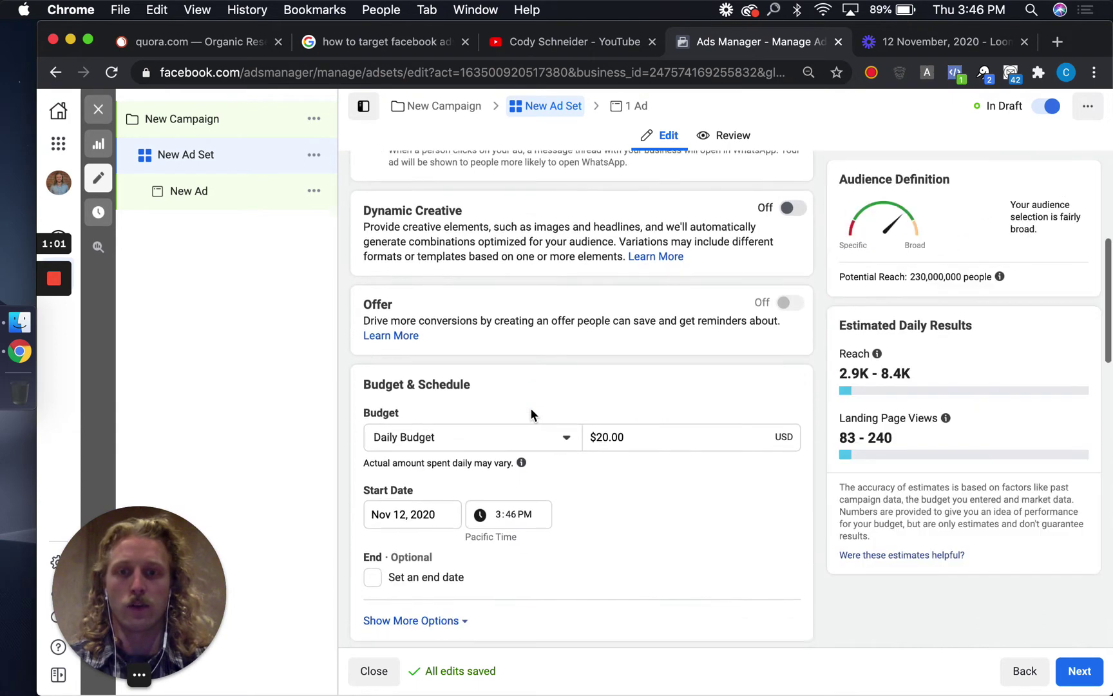
pyautogui.scroll(-2, 532, 414)
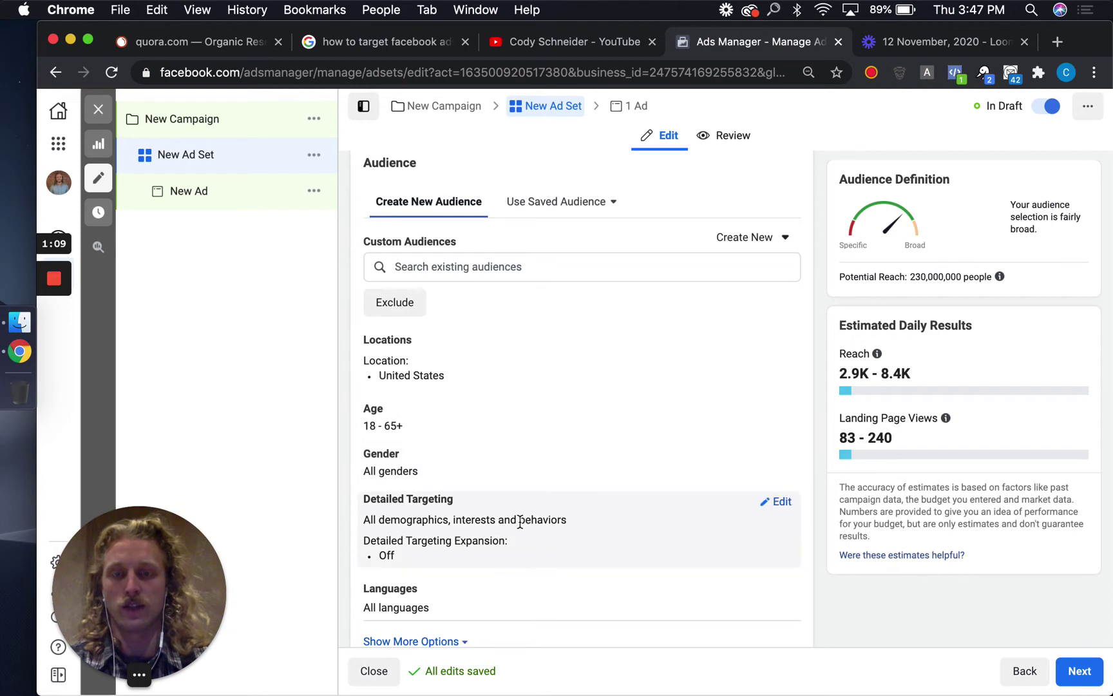
pyautogui.scroll(-2, 579, 537)
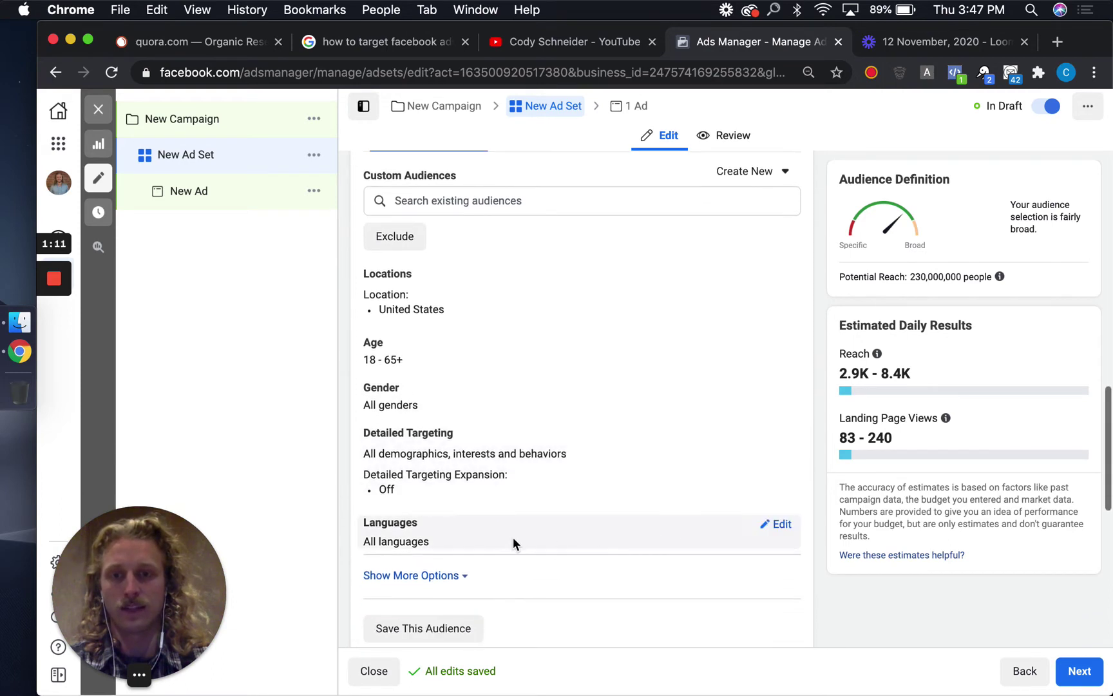
# In the audience languages, add Spanish as a target language, then remove it again.
pyautogui.click(776, 524)
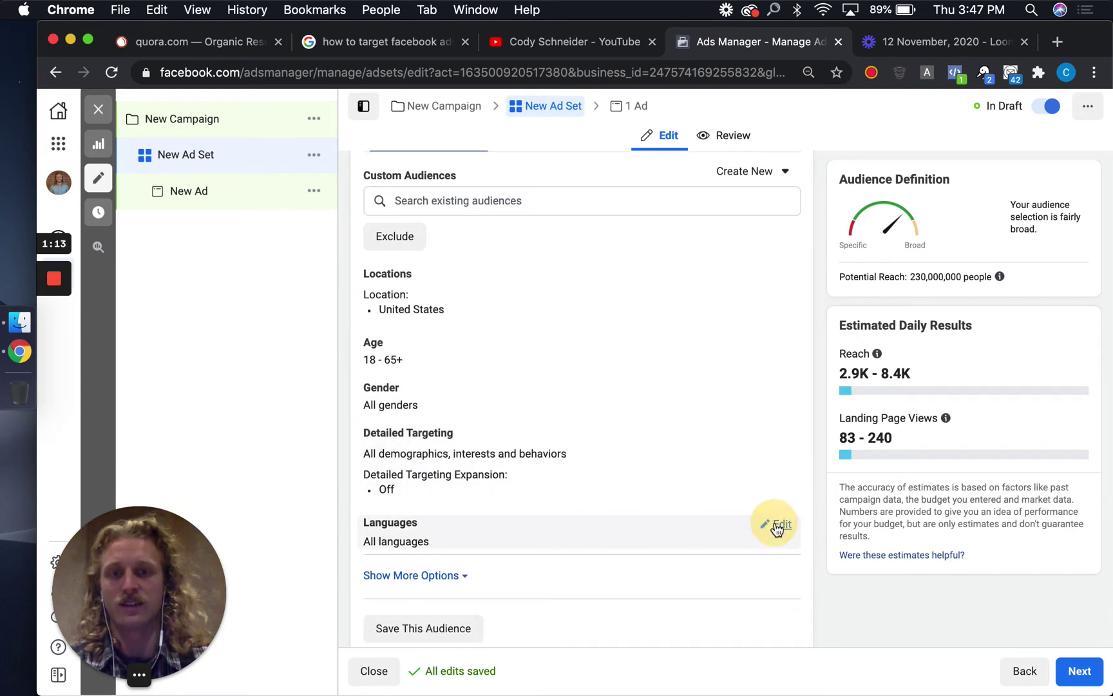
pyautogui.click(551, 536)
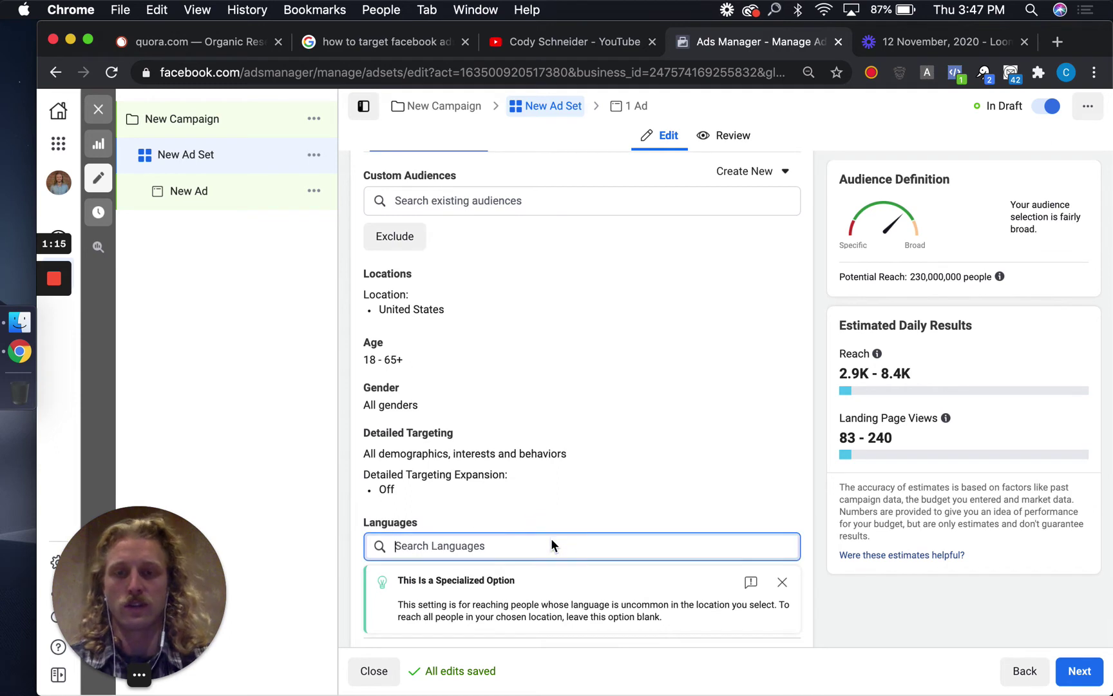
pyautogui.write('spanish')
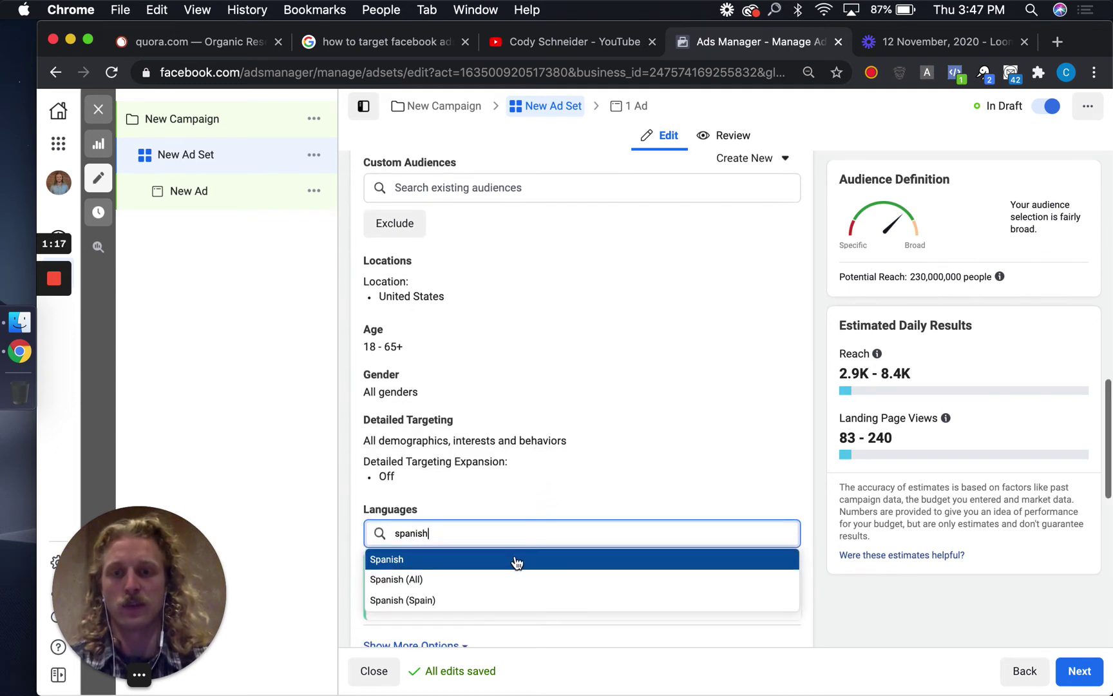
pyautogui.click(514, 560)
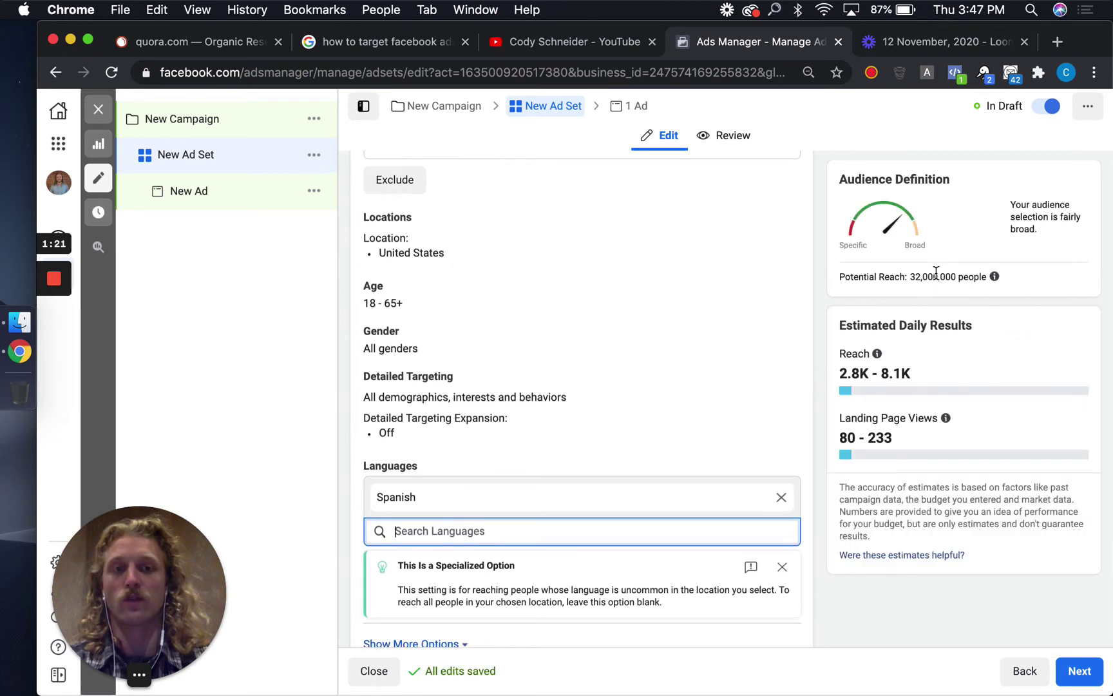
pyautogui.scroll(-2, 798, 484)
pyautogui.click(819, 432)
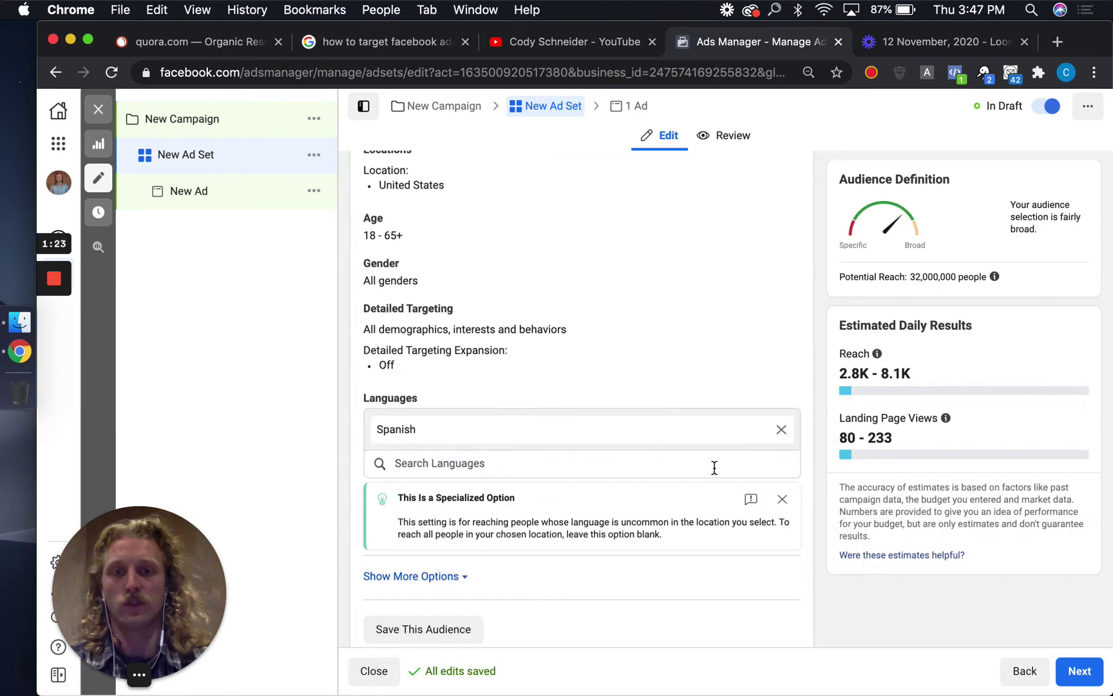
pyautogui.click(781, 430)
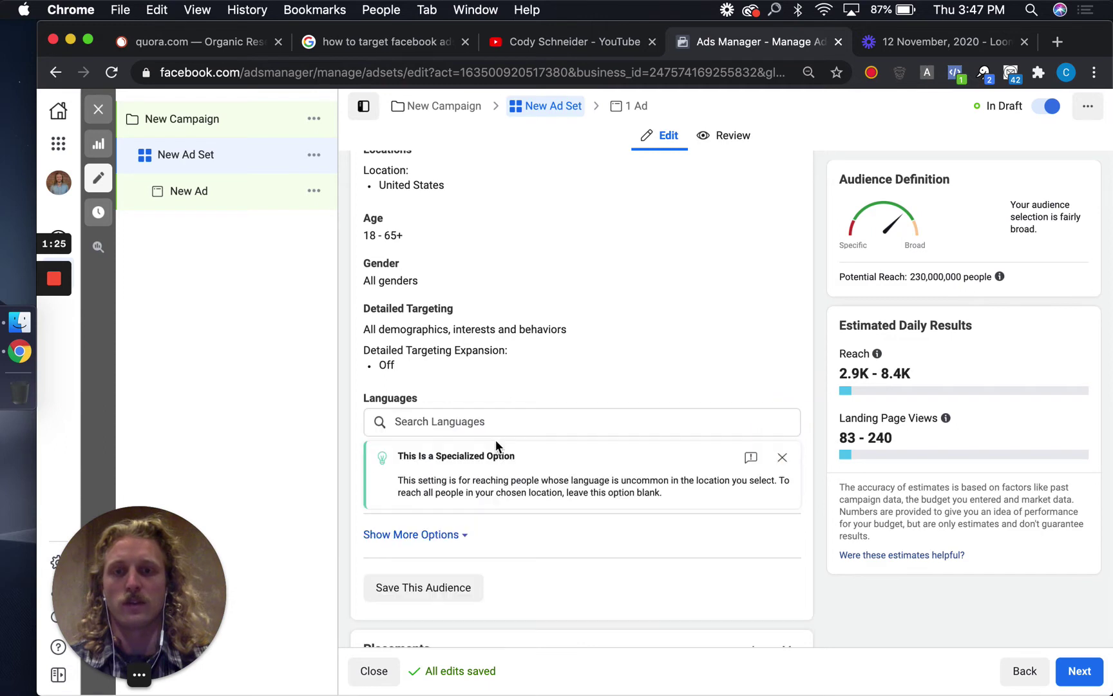
# Add Russian as the target language, reducing potential reach to 500,000 people.
pyautogui.click(482, 417)
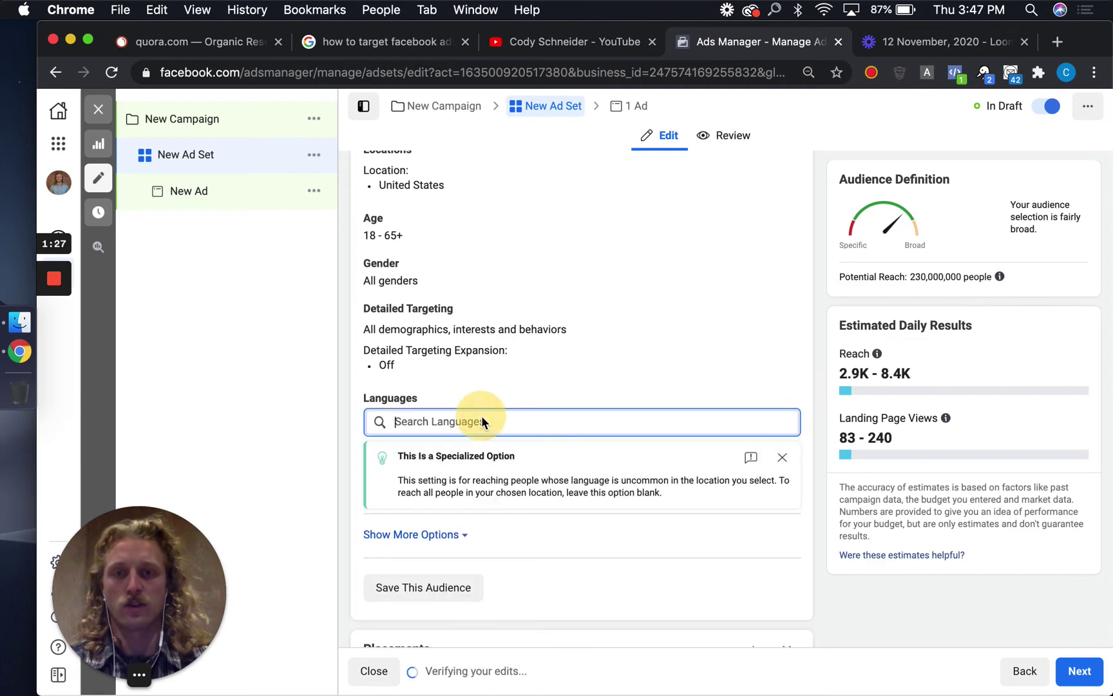
pyautogui.write('russion')
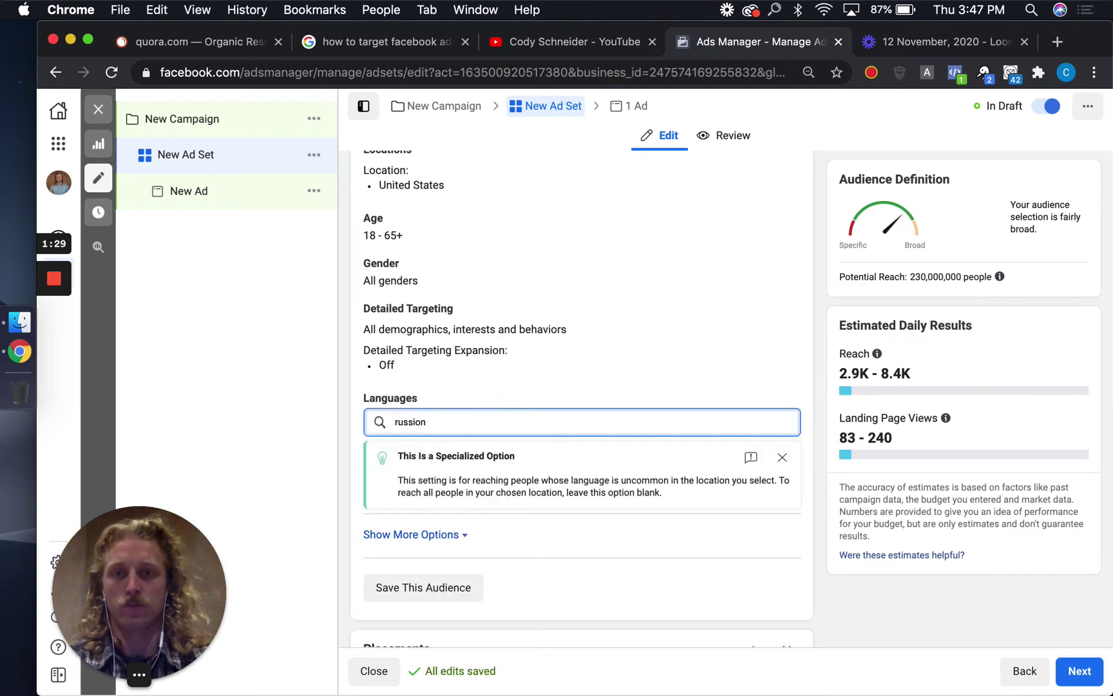
pyautogui.press('BackSpace')
pyautogui.press('BackSpace')
pyautogui.write('a')
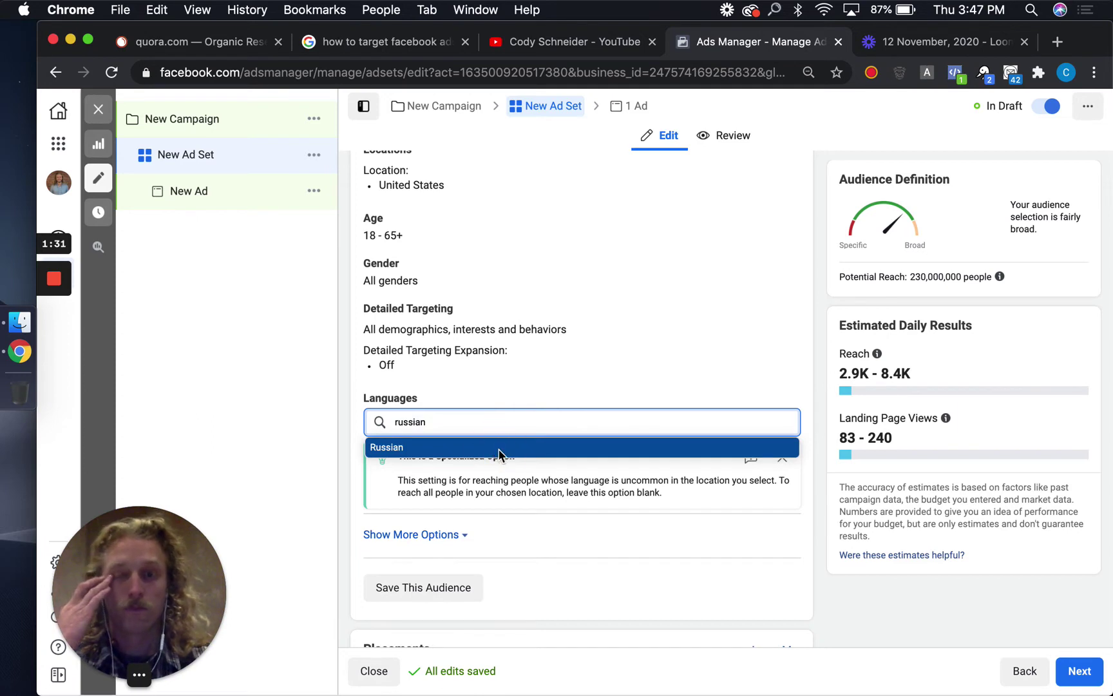
pyautogui.click(499, 447)
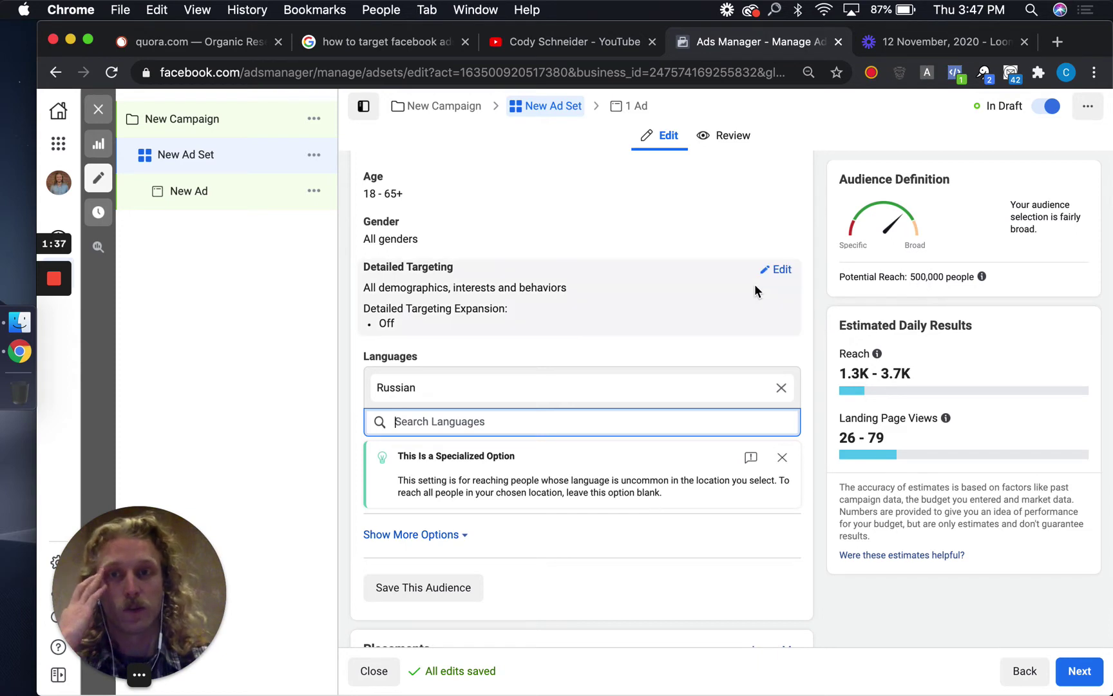
pyautogui.scroll(3, 666, 253)
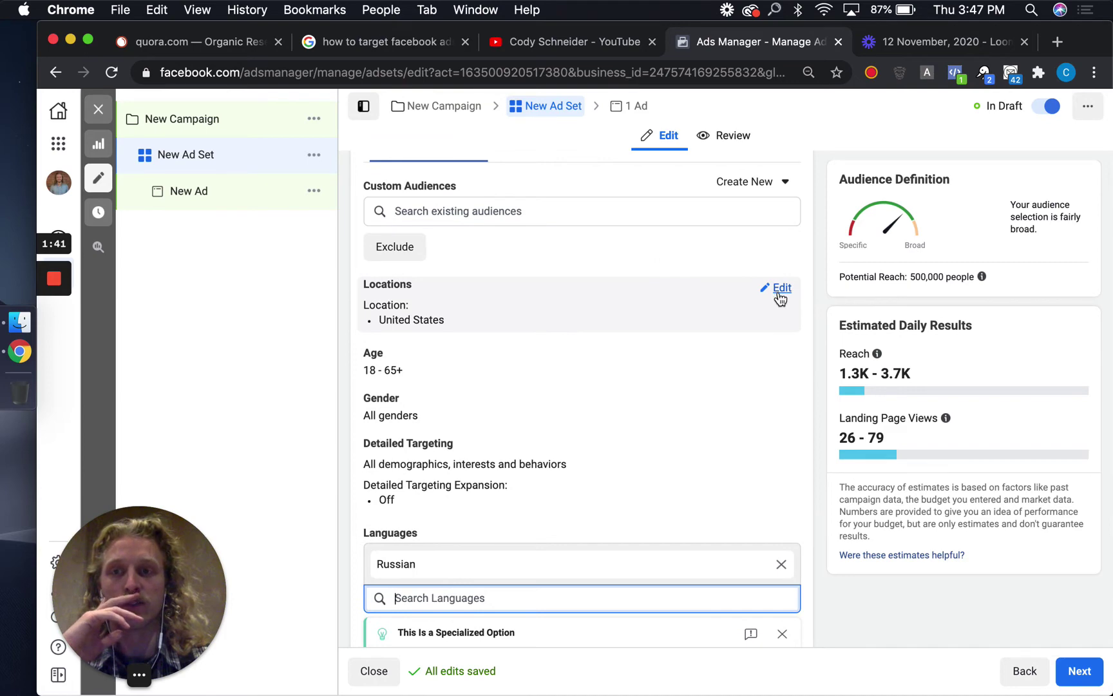
# Change the ad set location from United States to Washington state, cutting reach to 27,000.
pyautogui.click(778, 291)
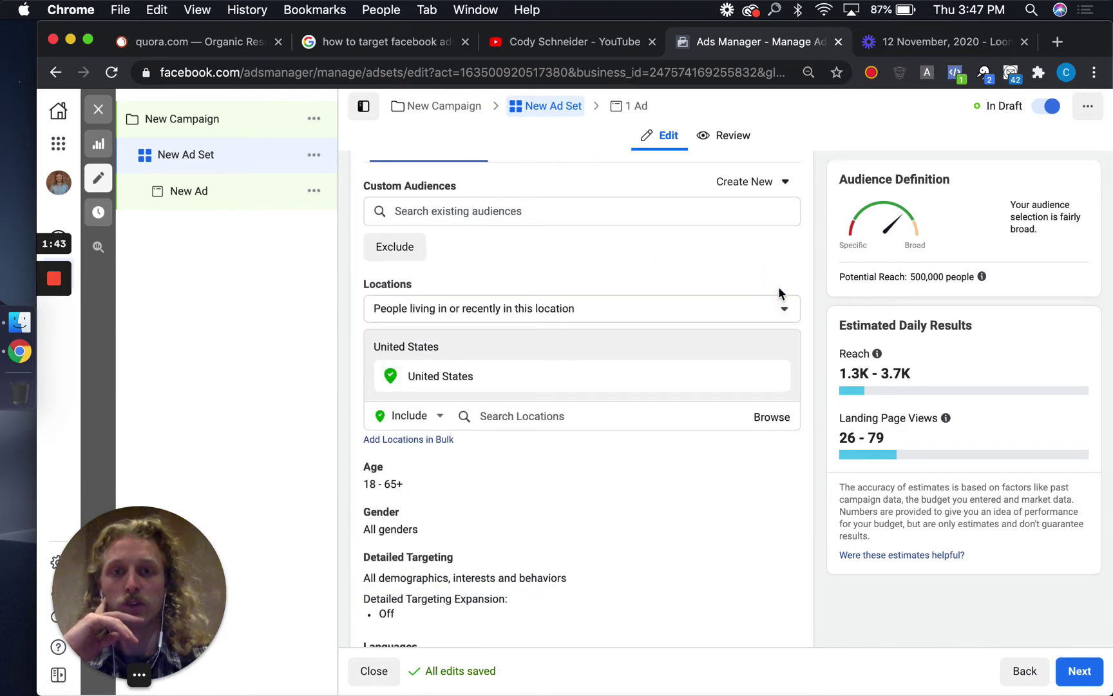
pyautogui.click(582, 413)
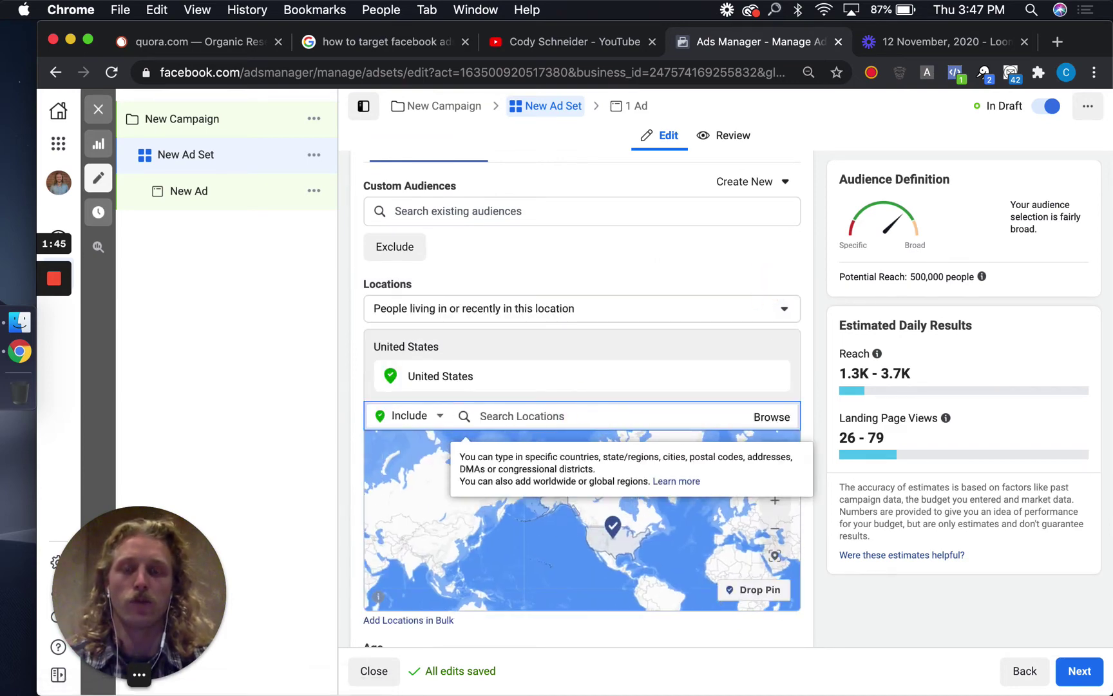
pyautogui.write('wah')
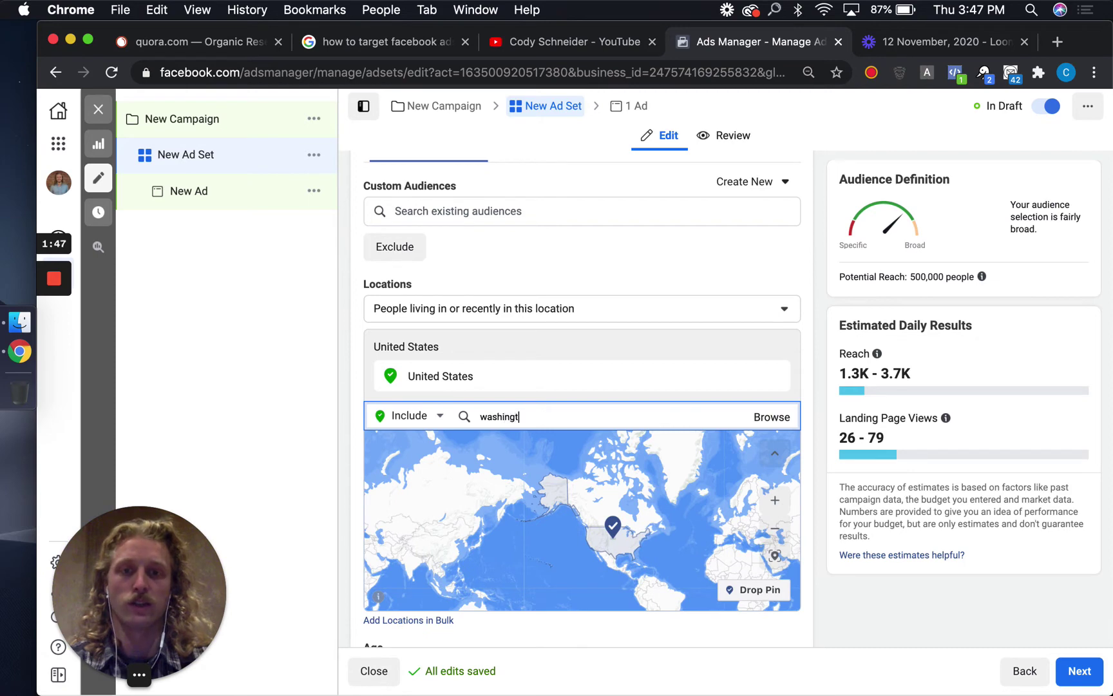
pyautogui.write('hington')
pyautogui.click(580, 447)
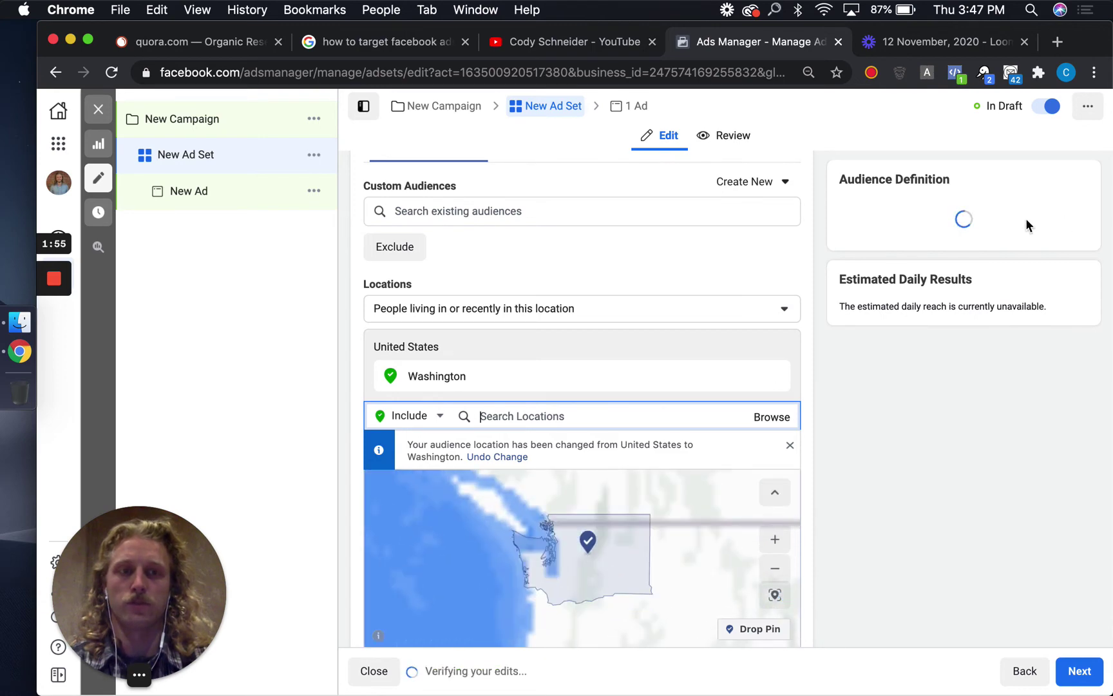
pyautogui.scroll(-7, 812, 364)
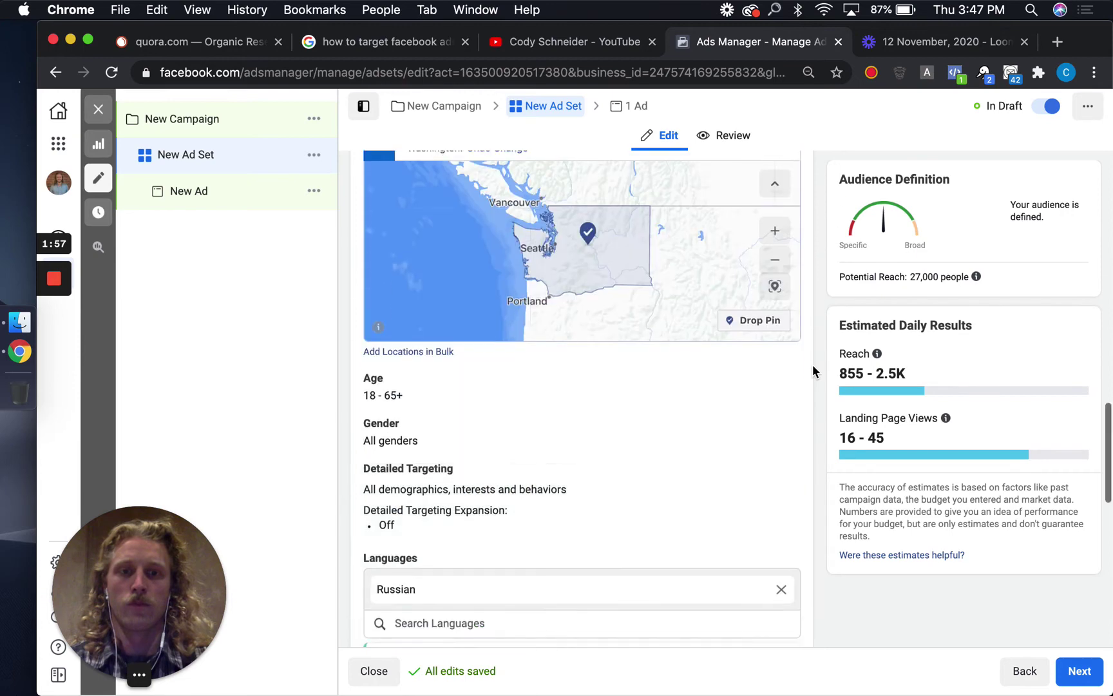
# Add Catholic Church (Interests) to detailed targeting, bringing potential reach down to 2,500 people.
pyautogui.moveTo(601, 370)
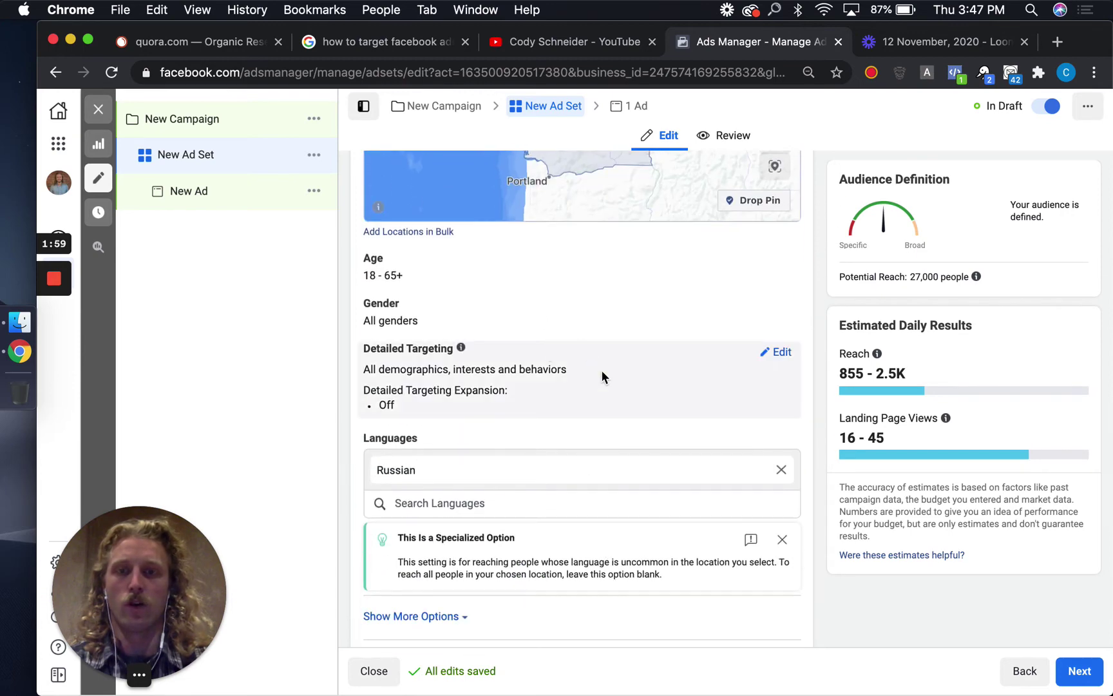
pyautogui.click(782, 353)
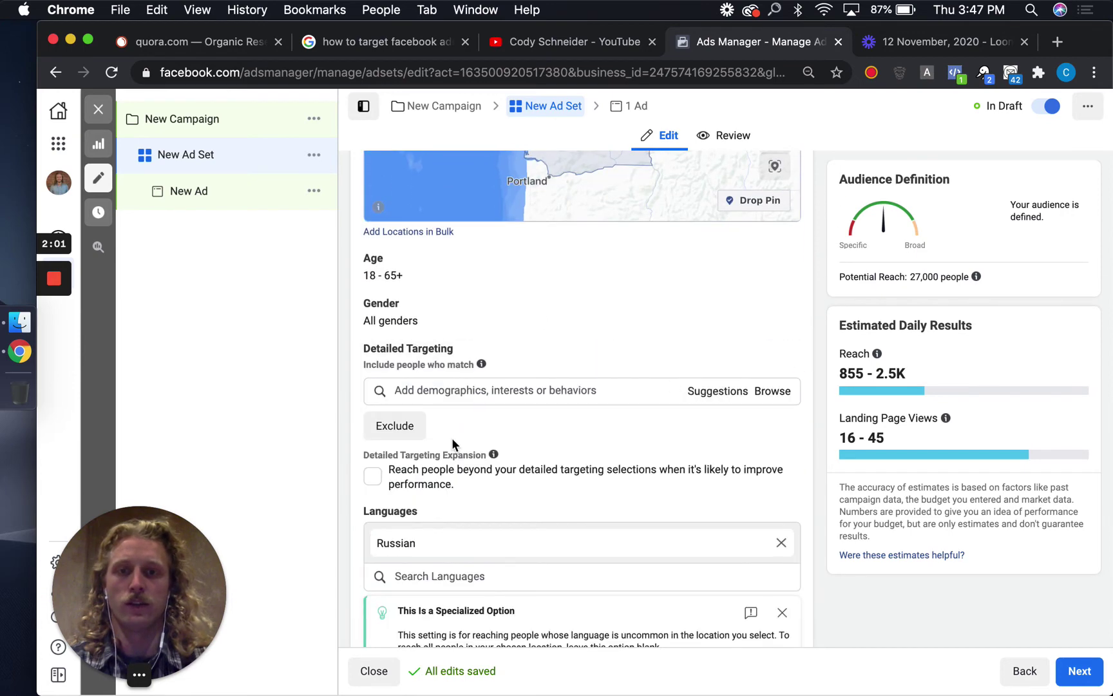
pyautogui.click(489, 391)
pyautogui.write('co')
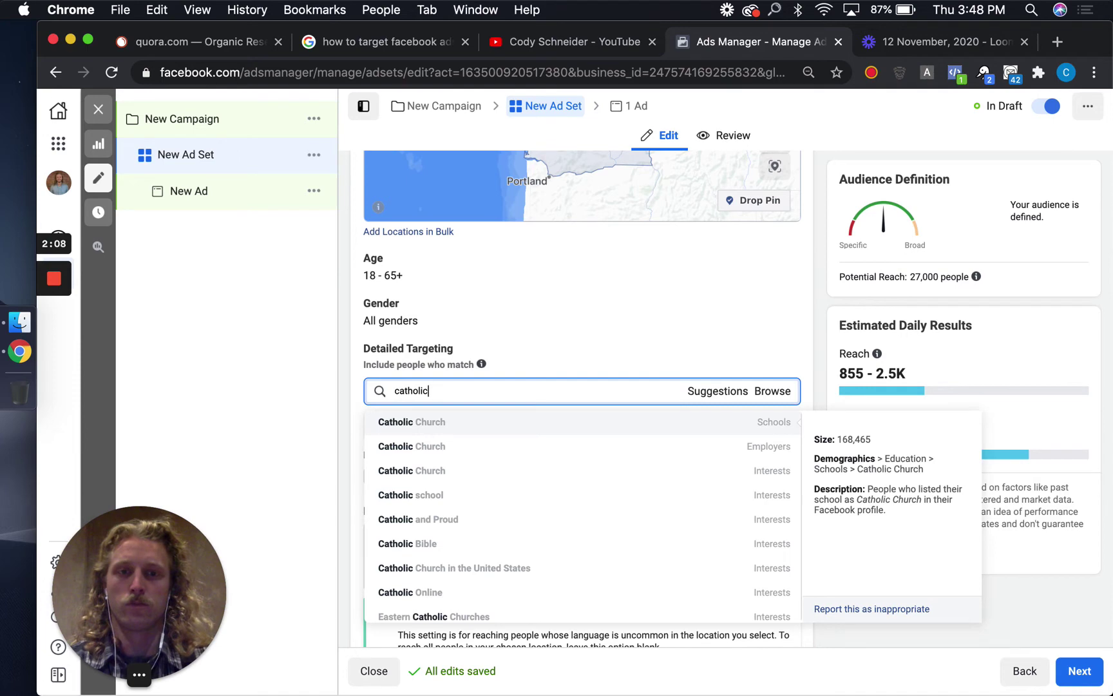
pyautogui.click(494, 471)
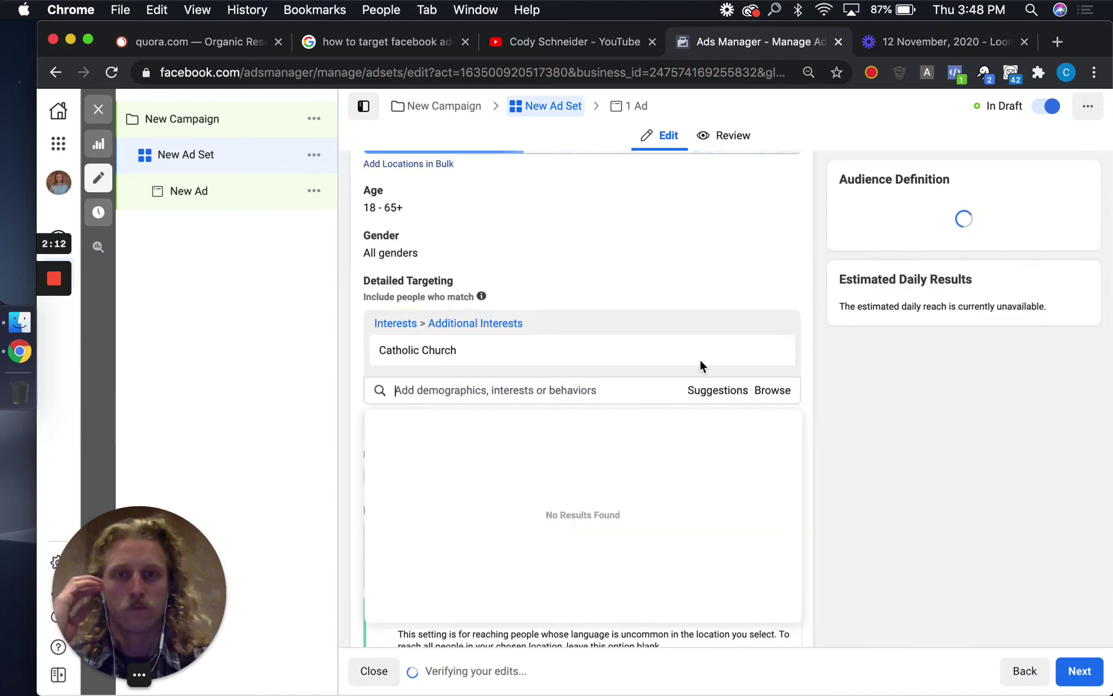
pyautogui.click(818, 271)
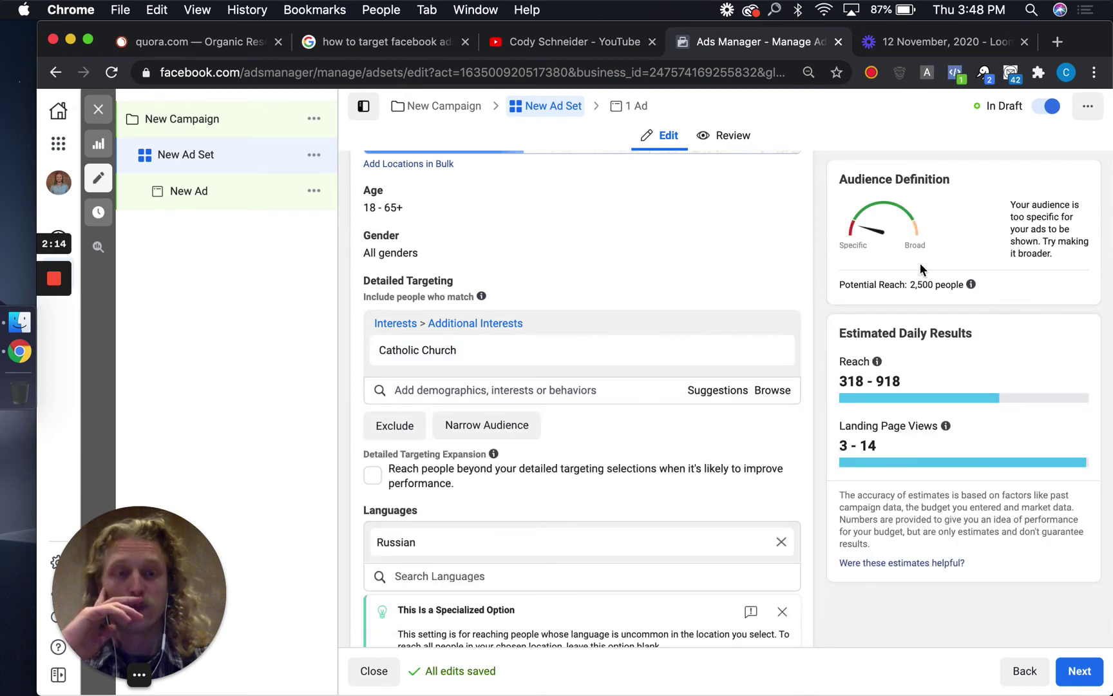
pyautogui.moveTo(910, 284); pyautogui.dragTo(964, 284)
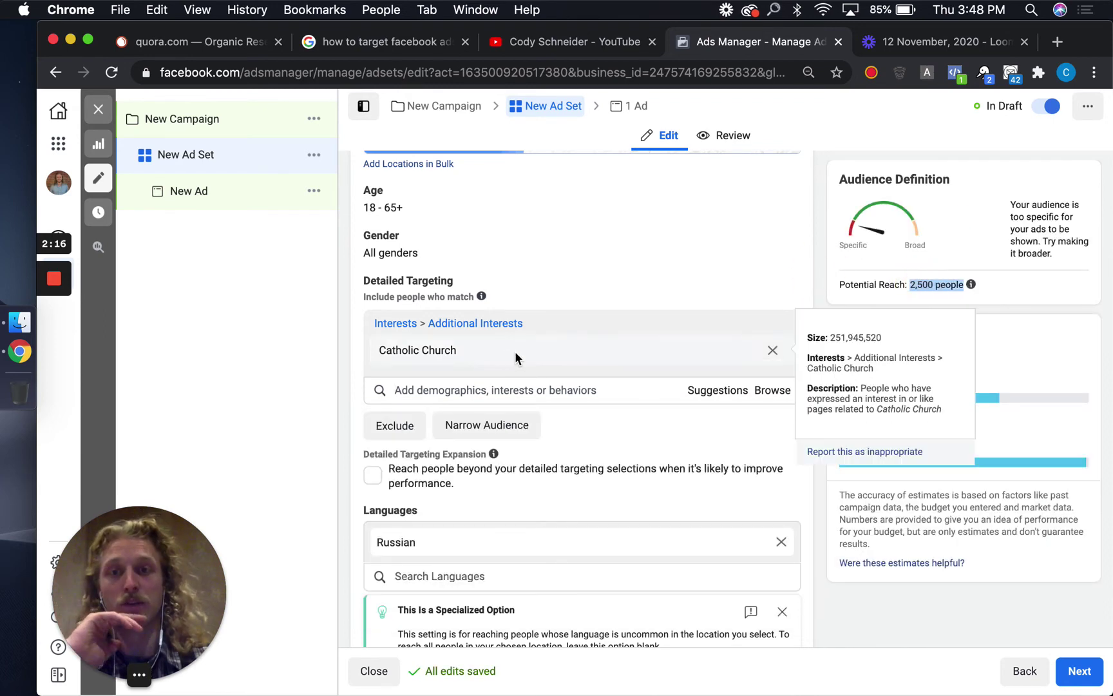
pyautogui.scroll(-3, 514, 354)
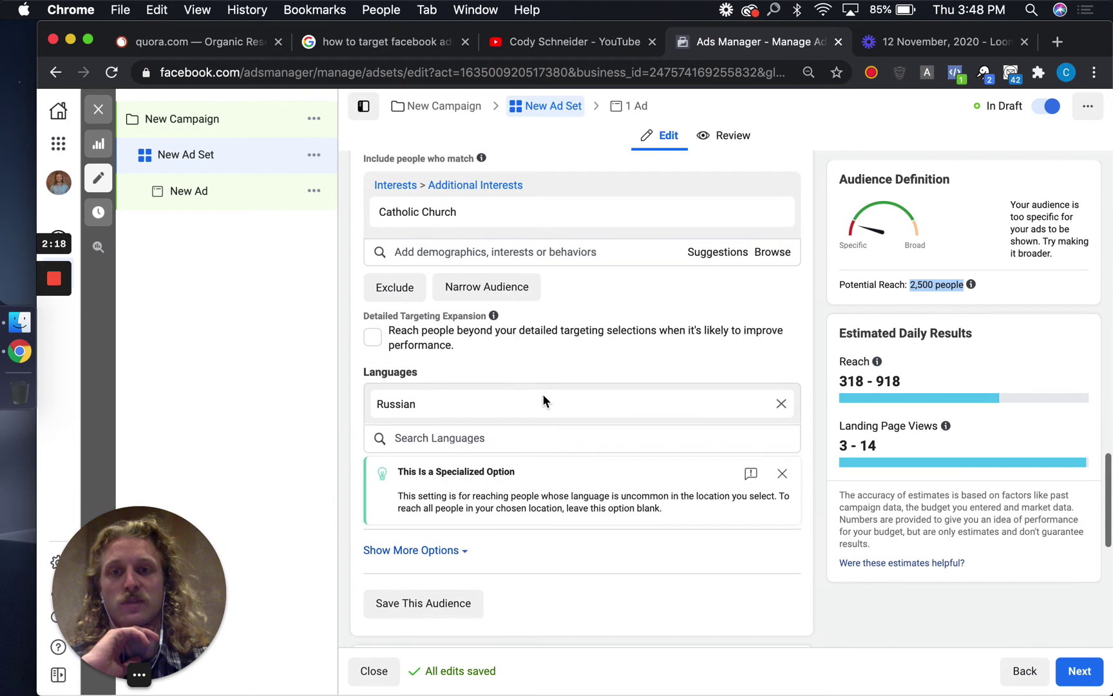
pyautogui.scroll(1, 644, 373)
pyautogui.scroll(5, 753, 346)
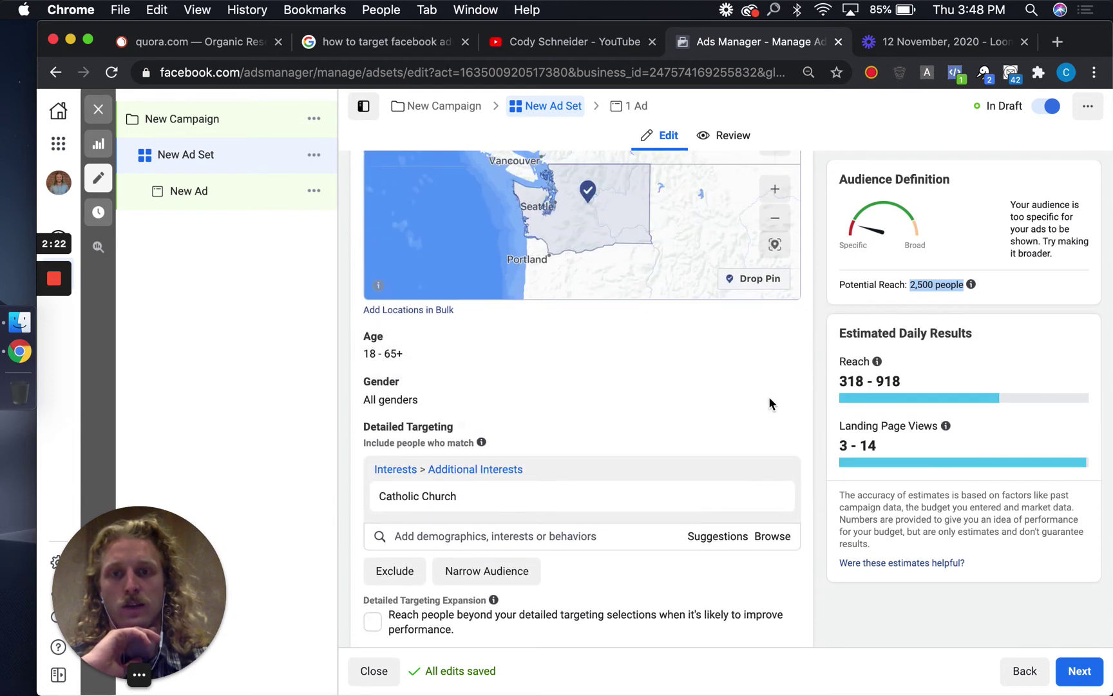
# Remove Washington and target the entire United States instead, giving 53,000 potential reach.
pyautogui.scroll(4, 768, 397)
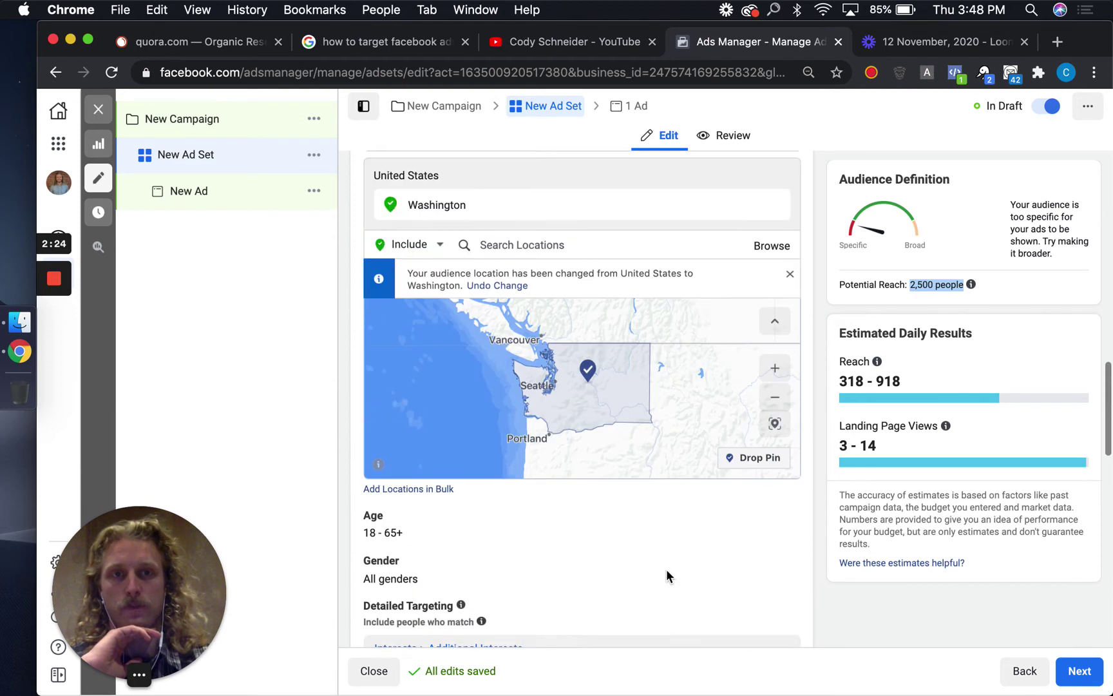
pyautogui.scroll(1, 665, 568)
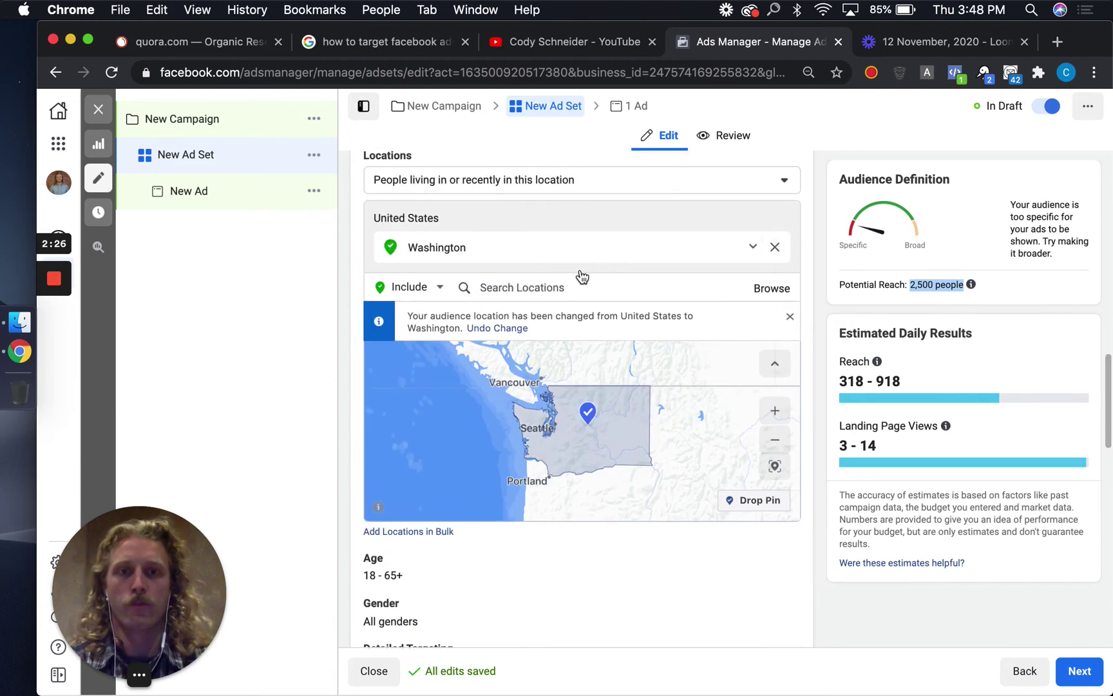
pyautogui.click(774, 246)
pyautogui.click(566, 263)
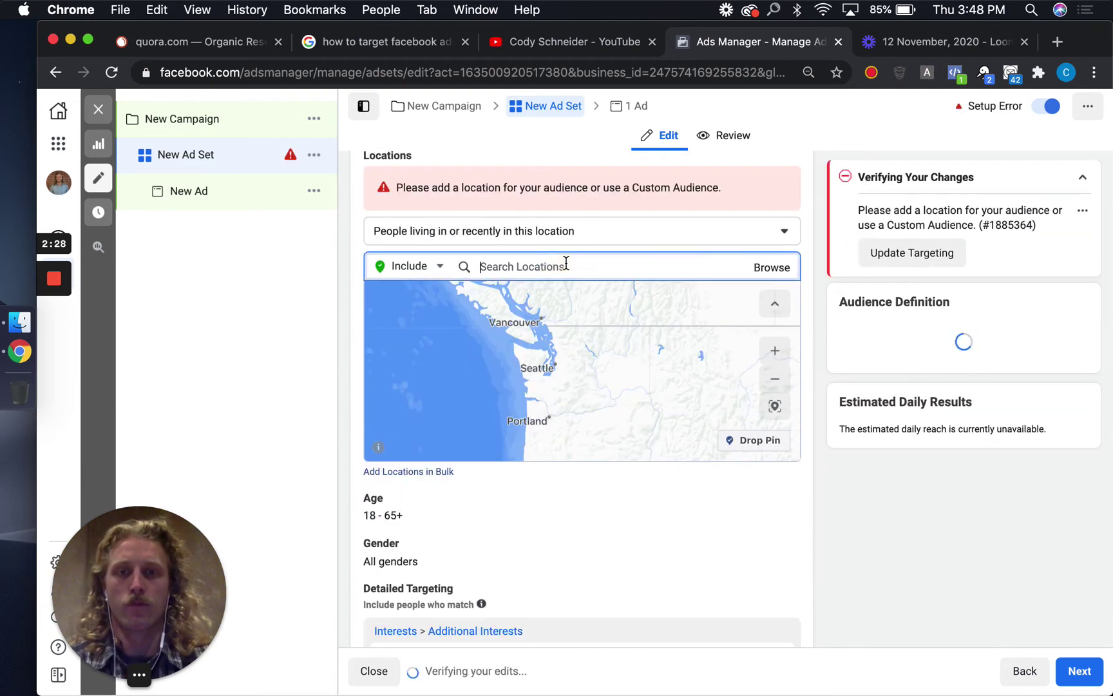
pyautogui.write('a')
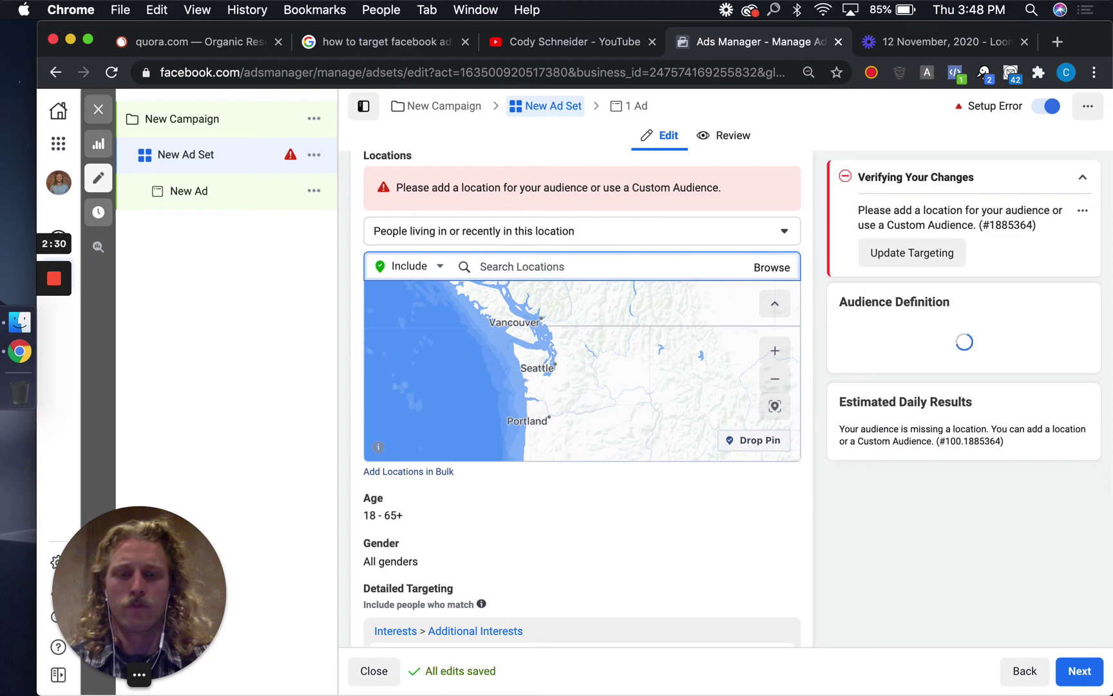
pyautogui.write('united states')
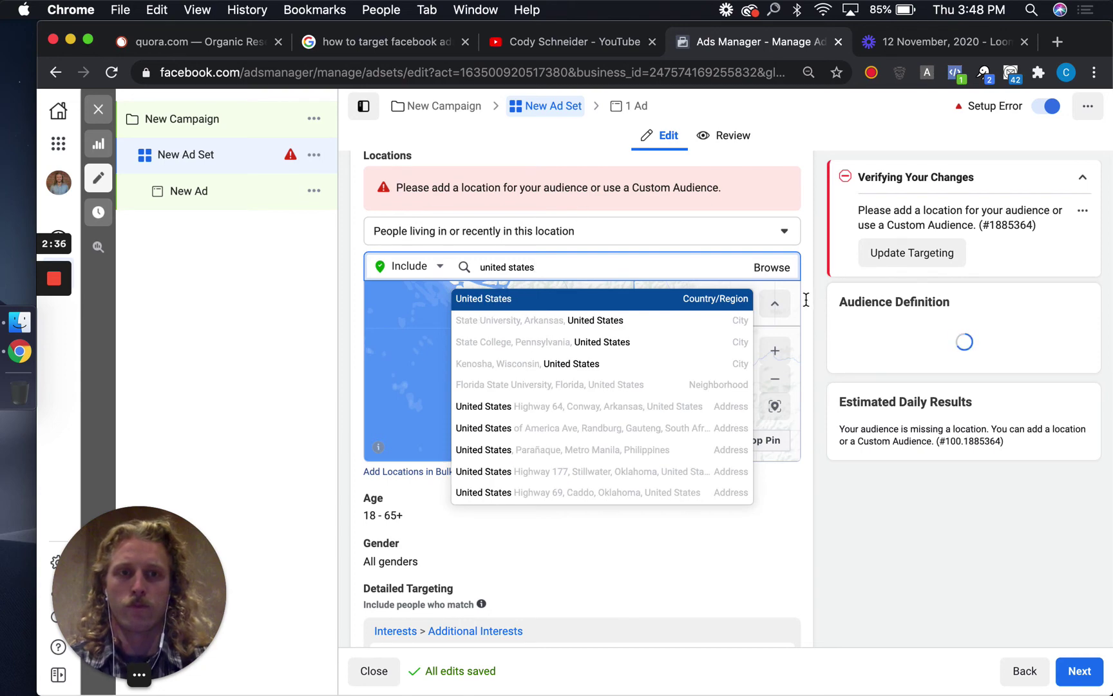
pyautogui.press('Return')
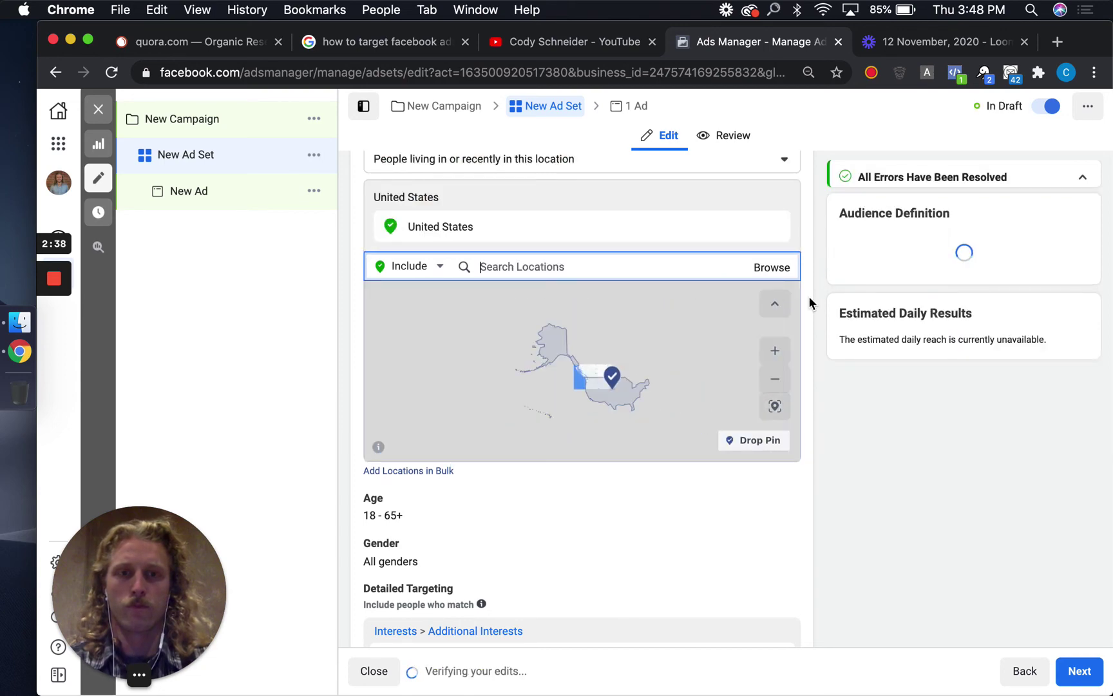
pyautogui.scroll(-5, 809, 296)
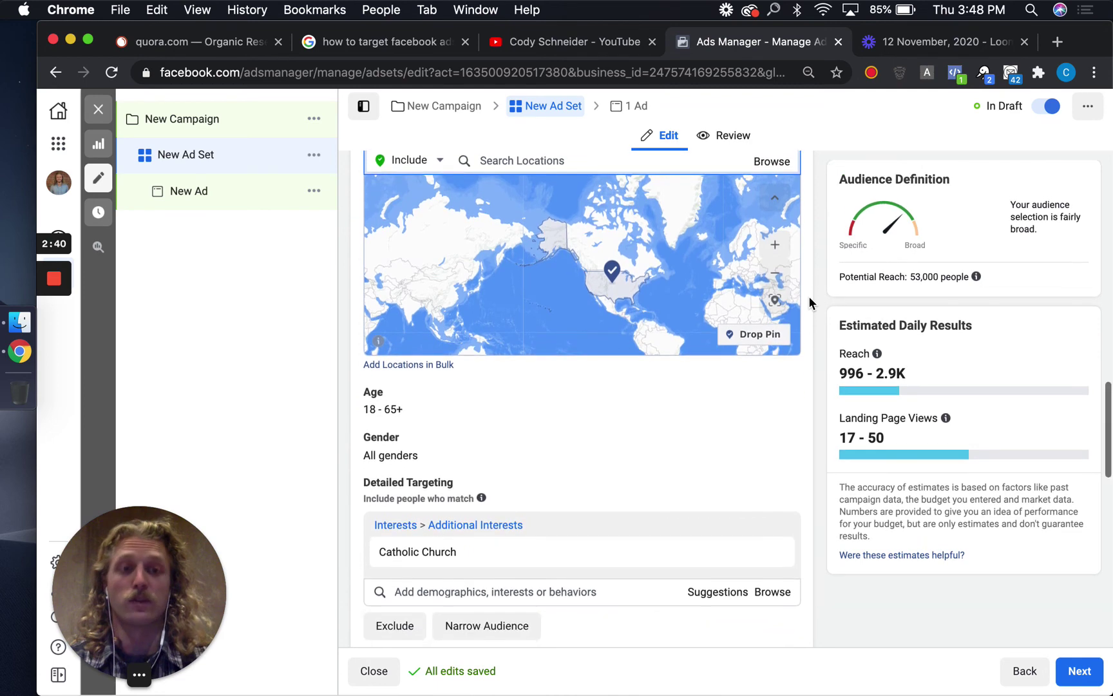
# Remove the Catholic Church interest and add Luxury vehicle, reaching about 120,000 people.
pyautogui.moveTo(775, 444)
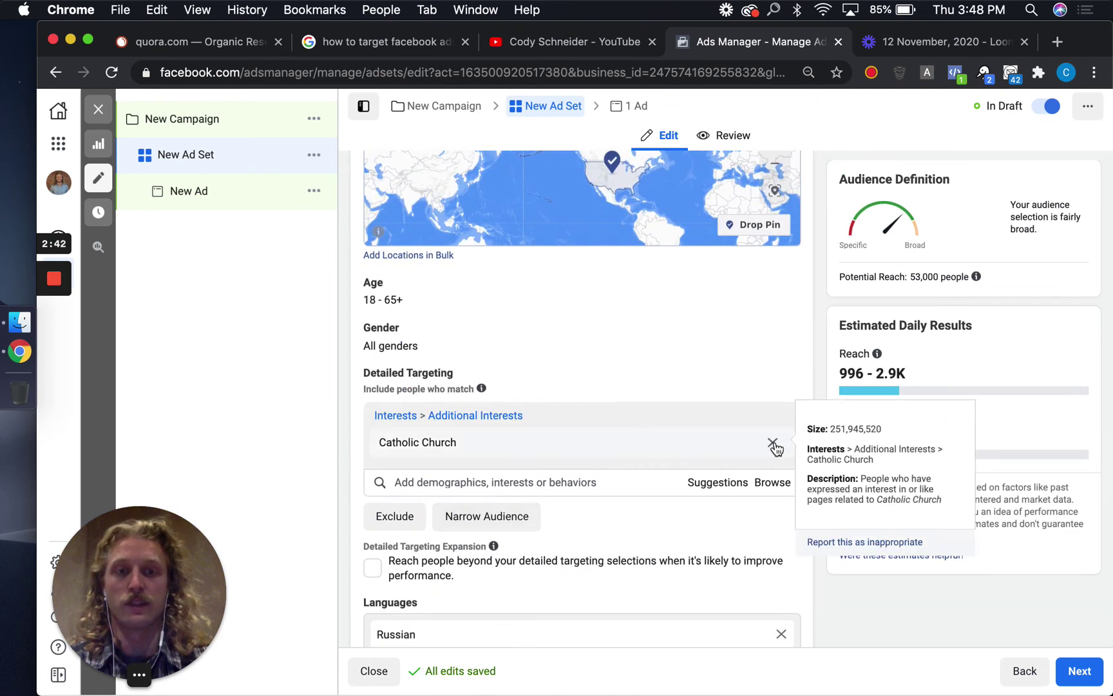
pyautogui.click(774, 444)
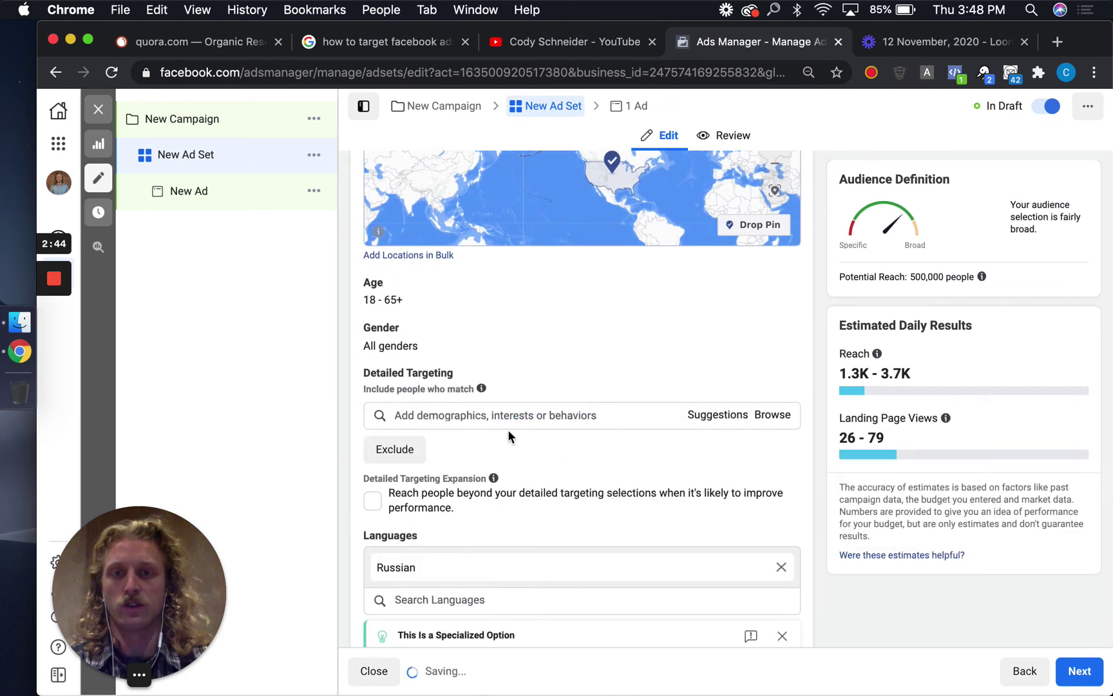
pyautogui.click(712, 418)
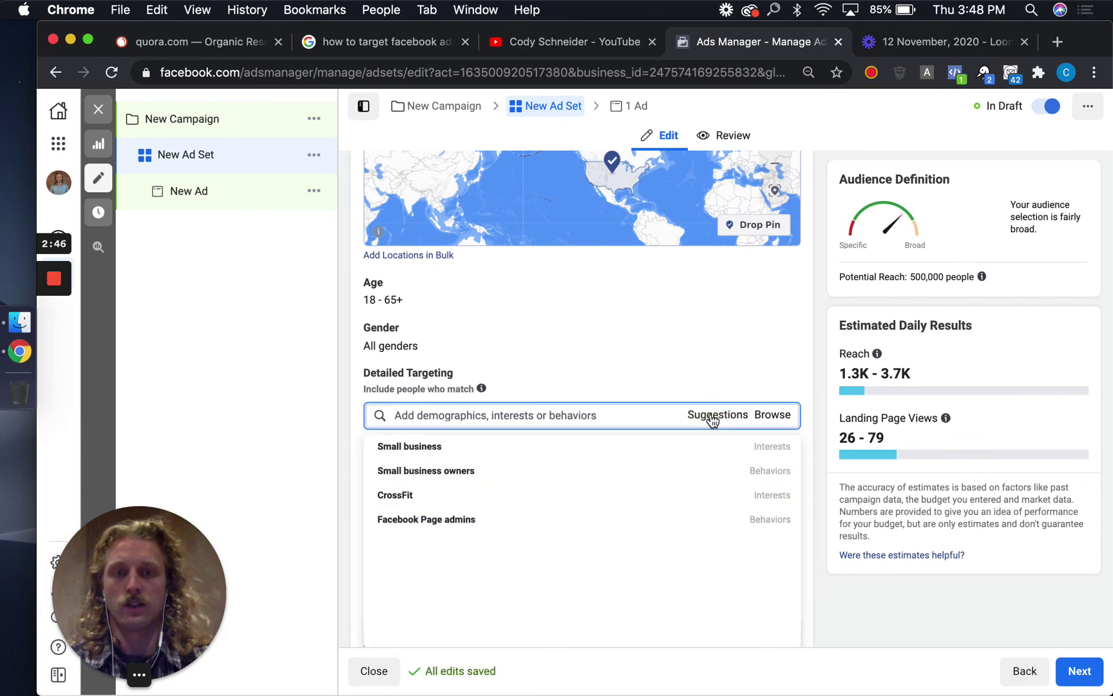
pyautogui.click(586, 412)
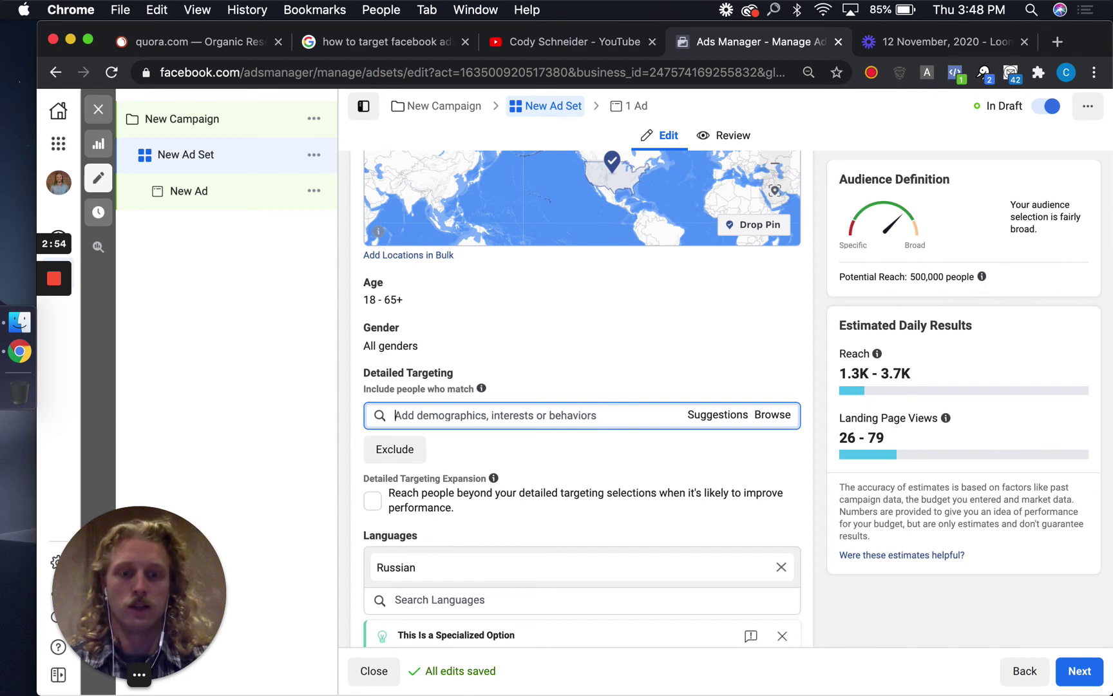
pyautogui.write('luc')
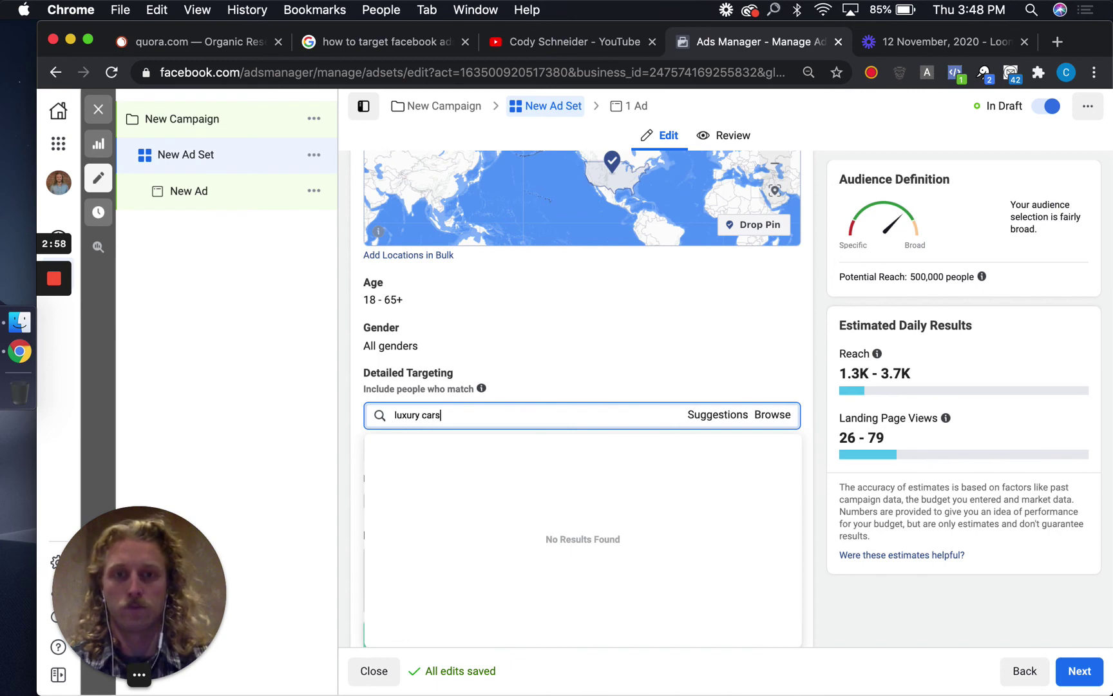
pyautogui.click(592, 443)
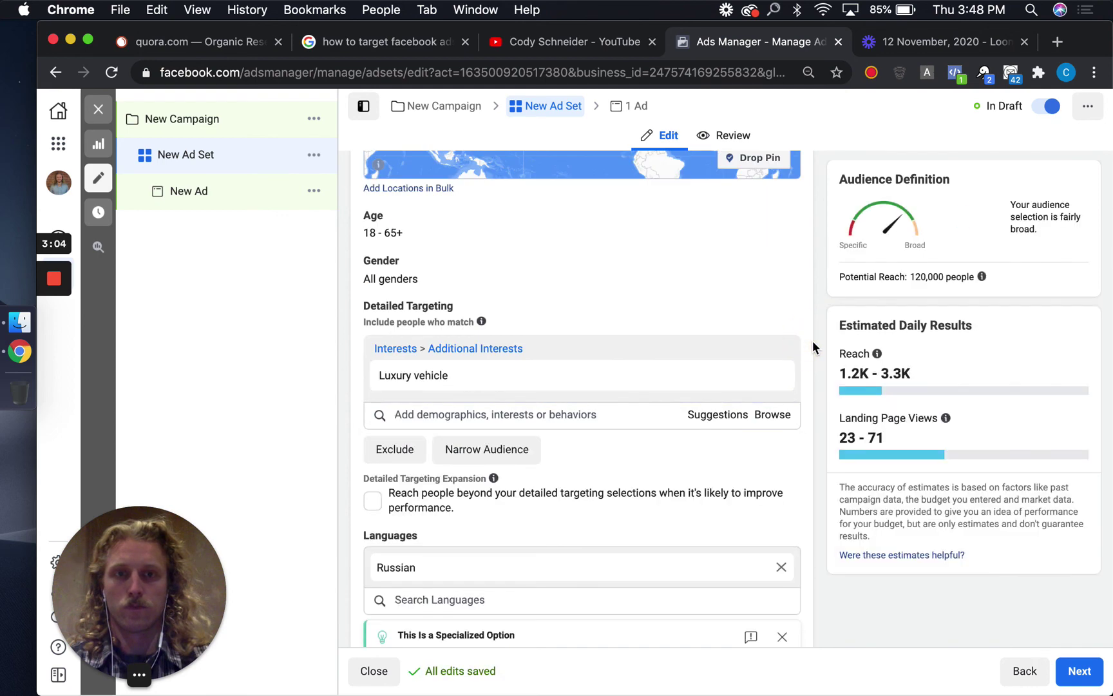
pyautogui.scroll(-2, 812, 340)
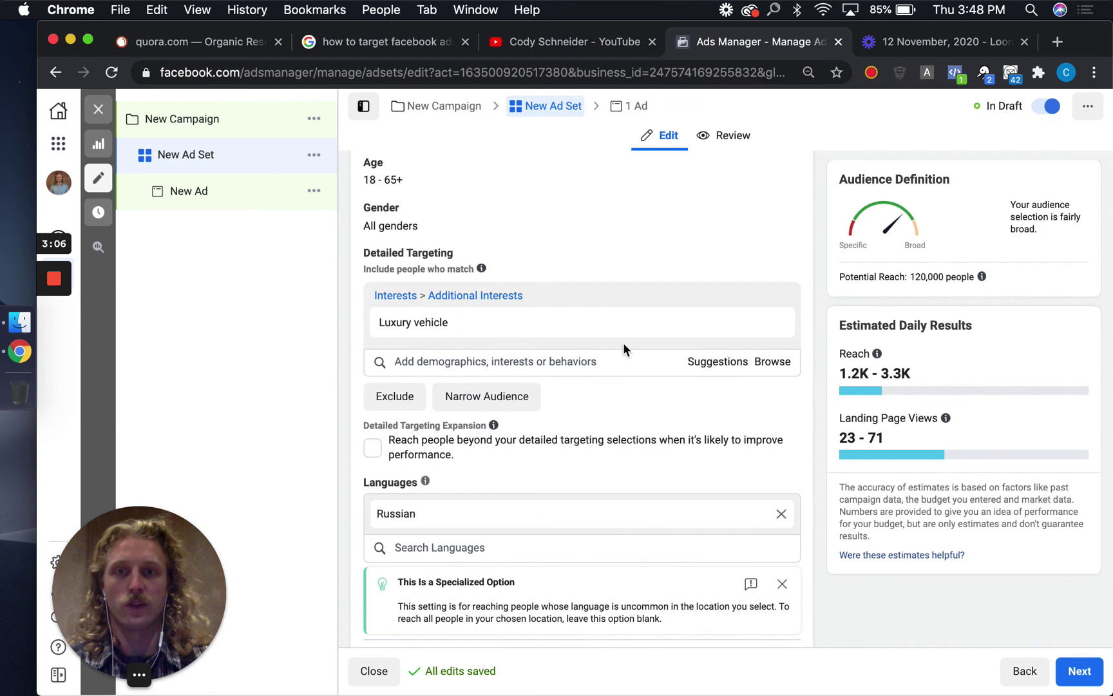
pyautogui.scroll(5, 623, 344)
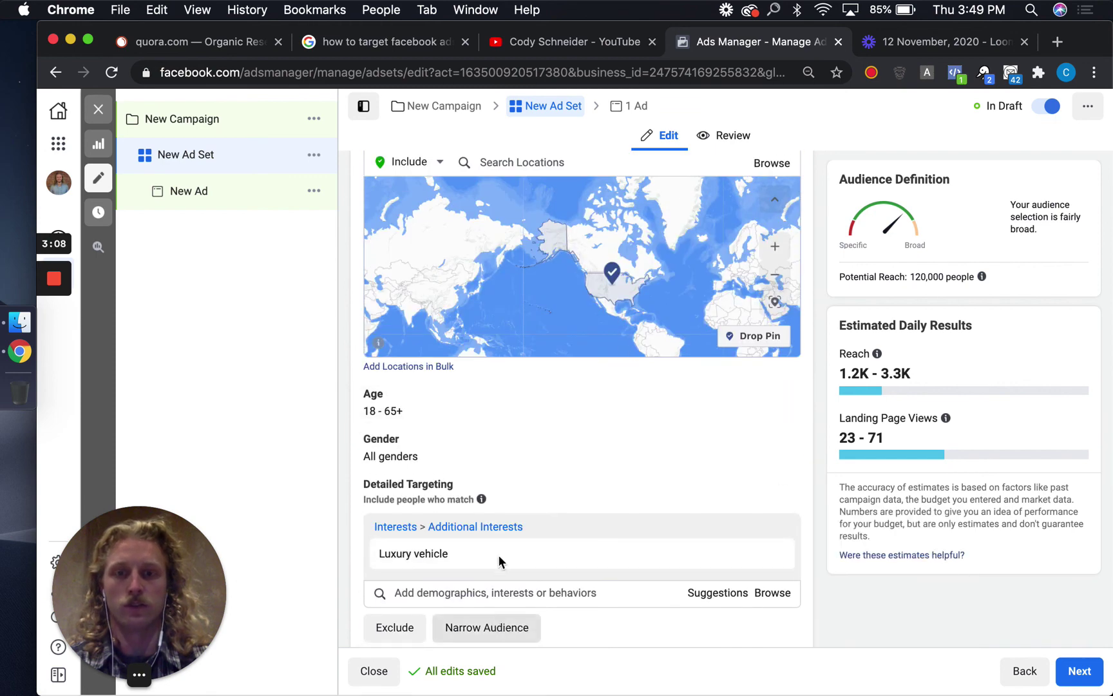
pyautogui.moveTo(562, 546)
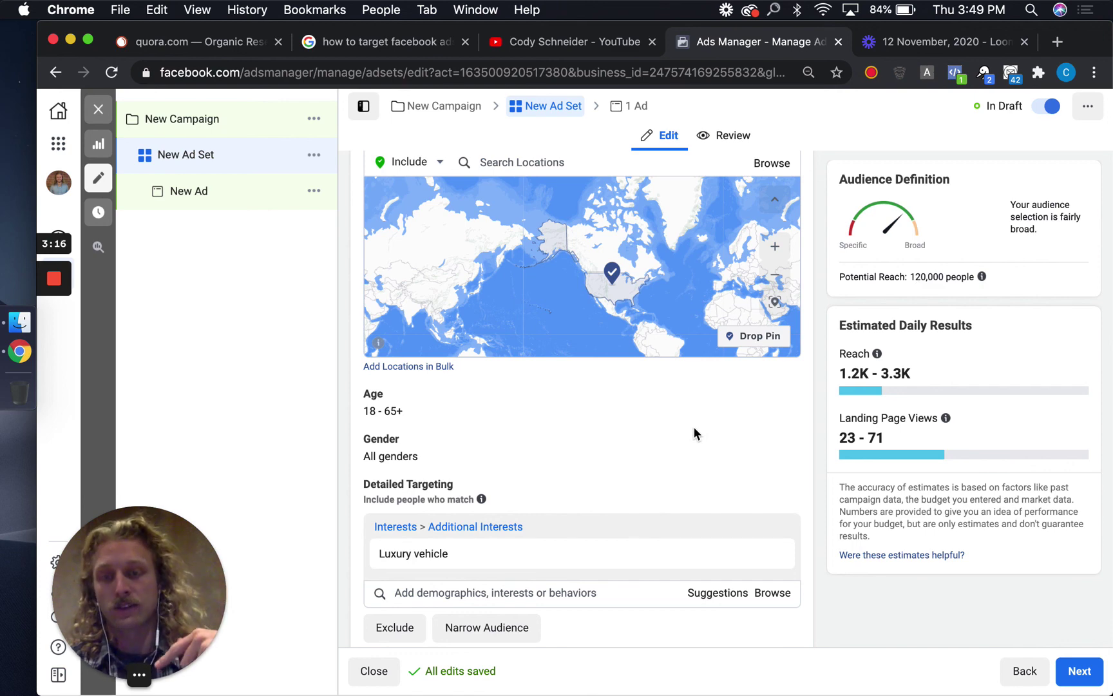
# Return to the creator's YouTube channel page with its list of uploaded videos.
pyautogui.click(588, 45)
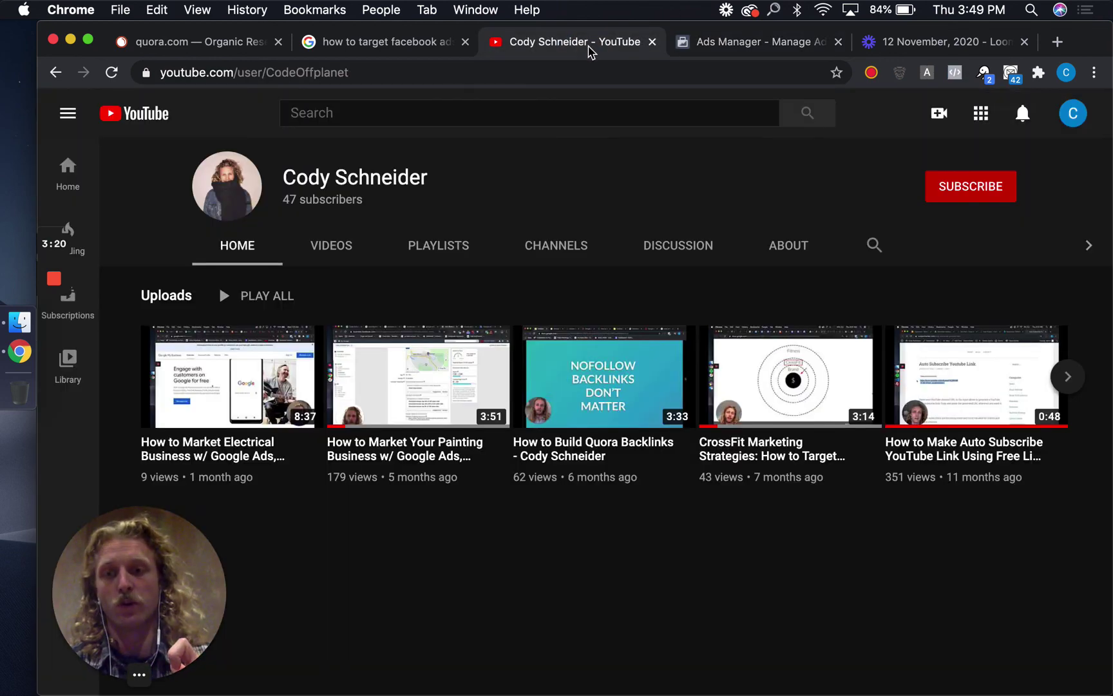